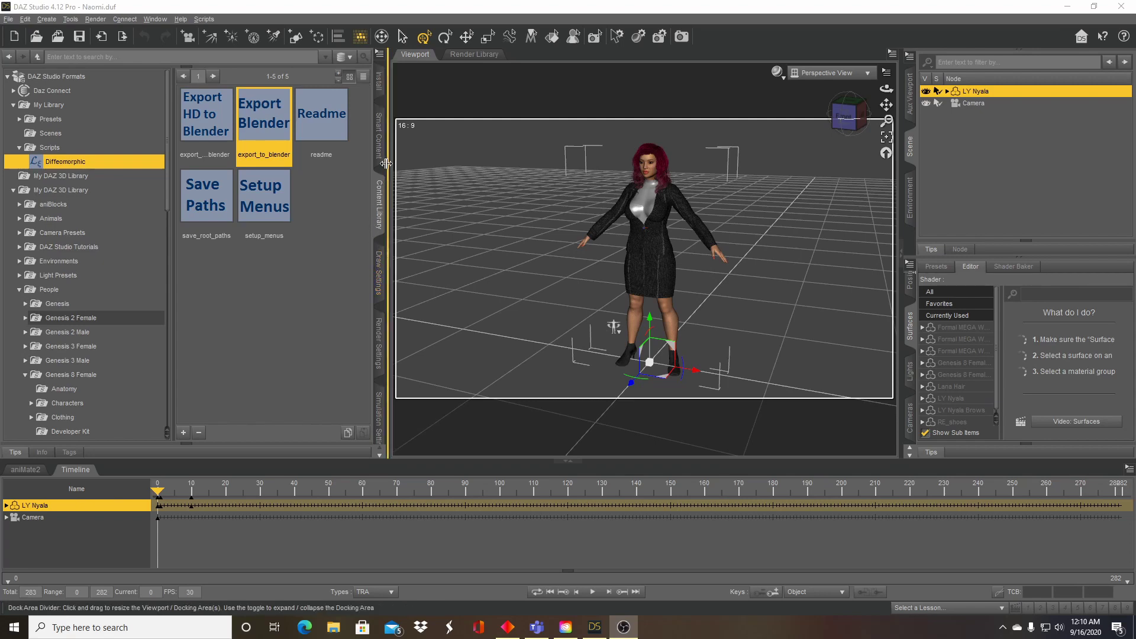
In the Content Library, open the Genesis 8 Female Poses > Mocap Online folder.
click(383, 87)
click(381, 214)
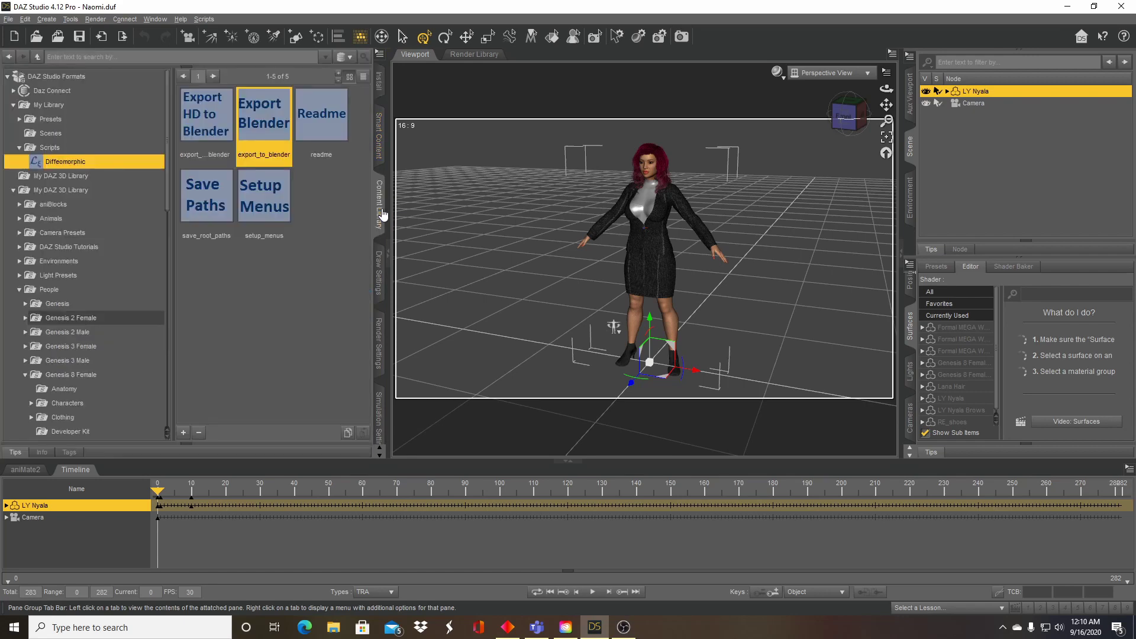
scroll(68, 256, down, 10)
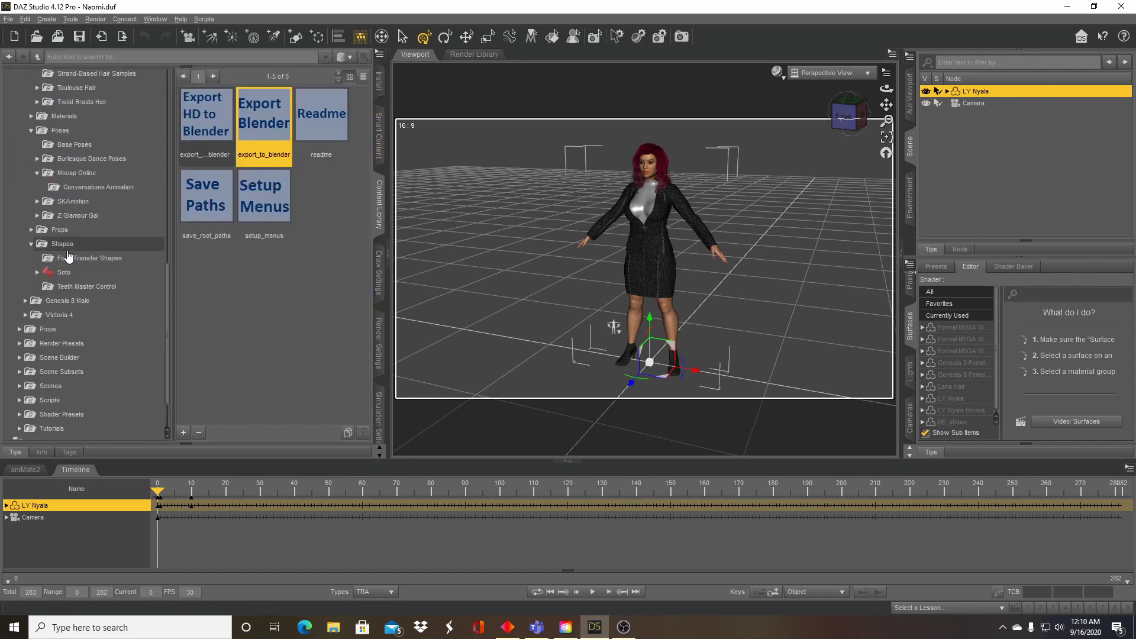
scroll(68, 256, up, 5)
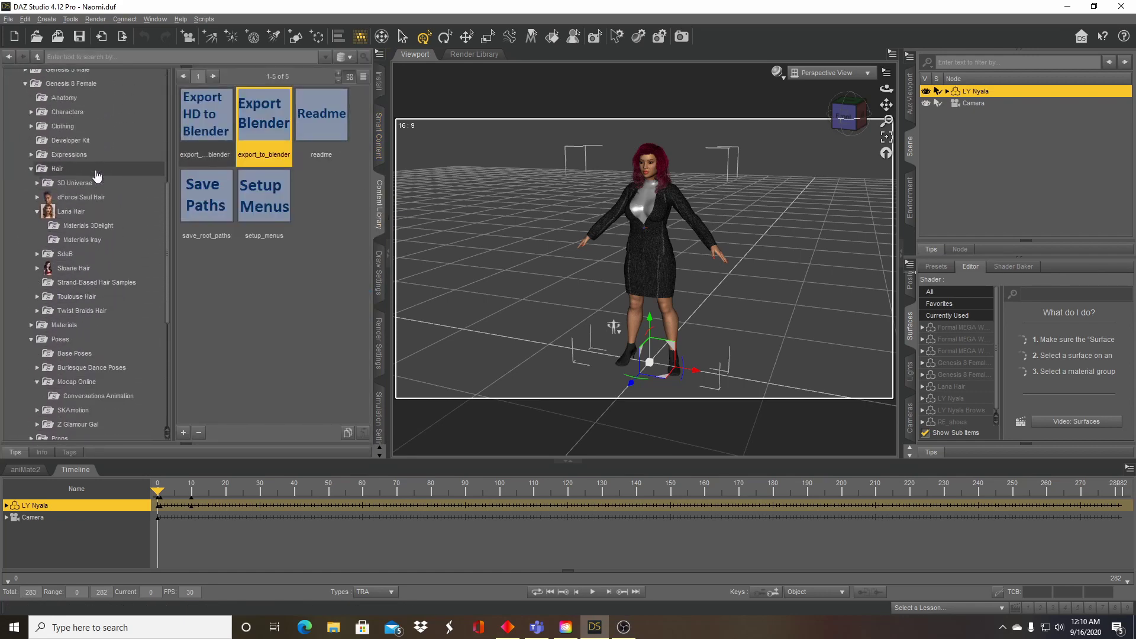
scroll(86, 351, down, 1)
scroll(86, 351, down, 1)
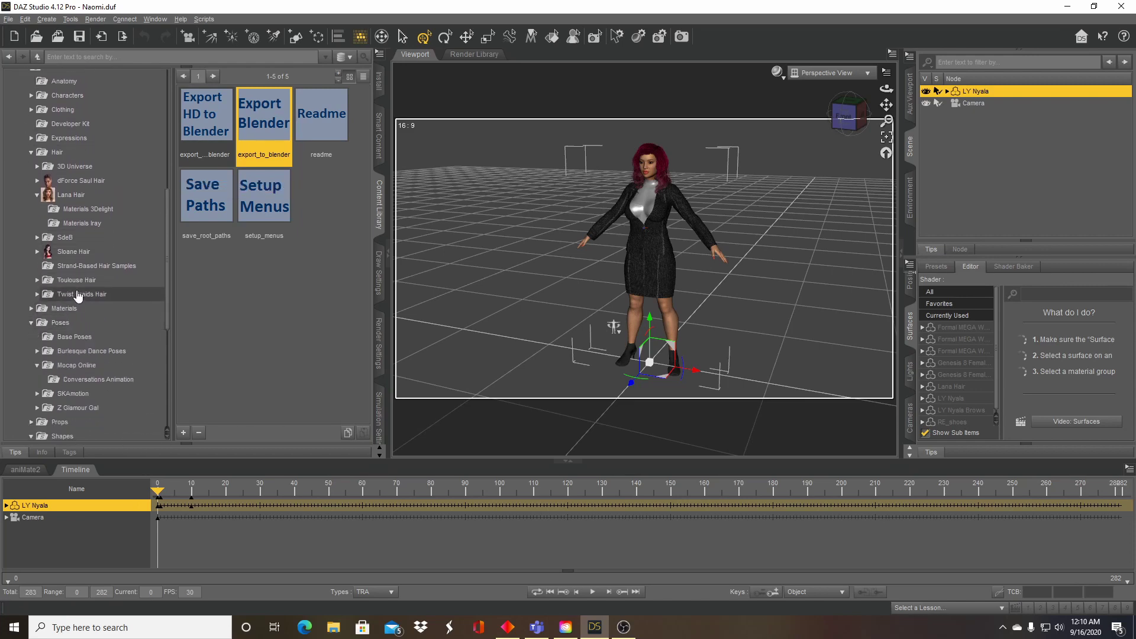
click(83, 366)
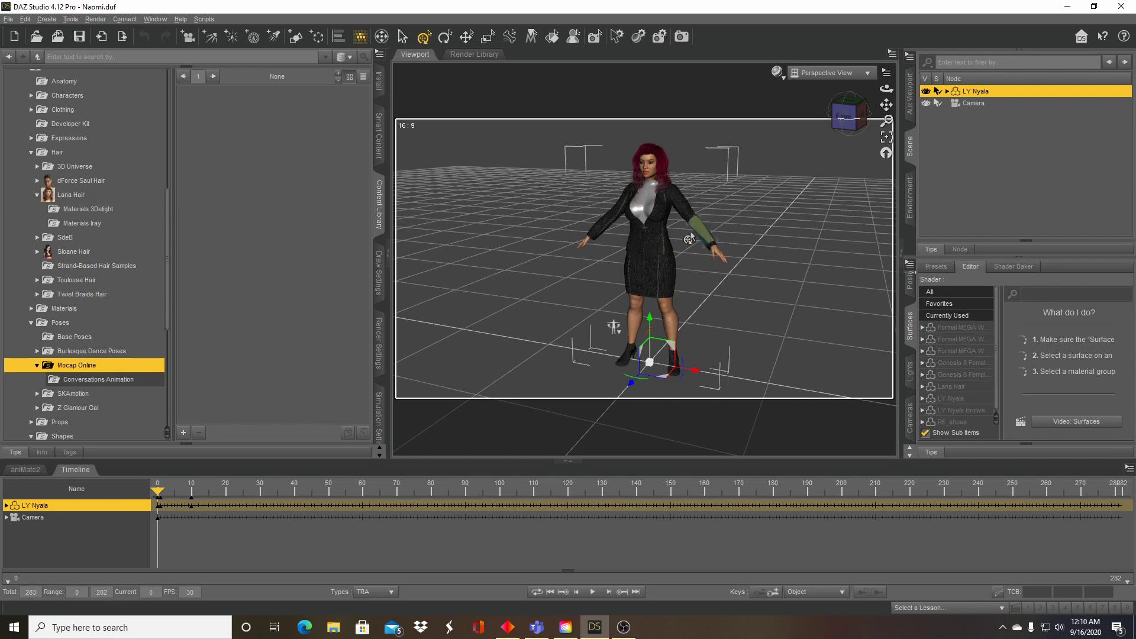
Check the aniMate2 blocks, reset their playback to the start, and return to the Timeline.
click(22, 472)
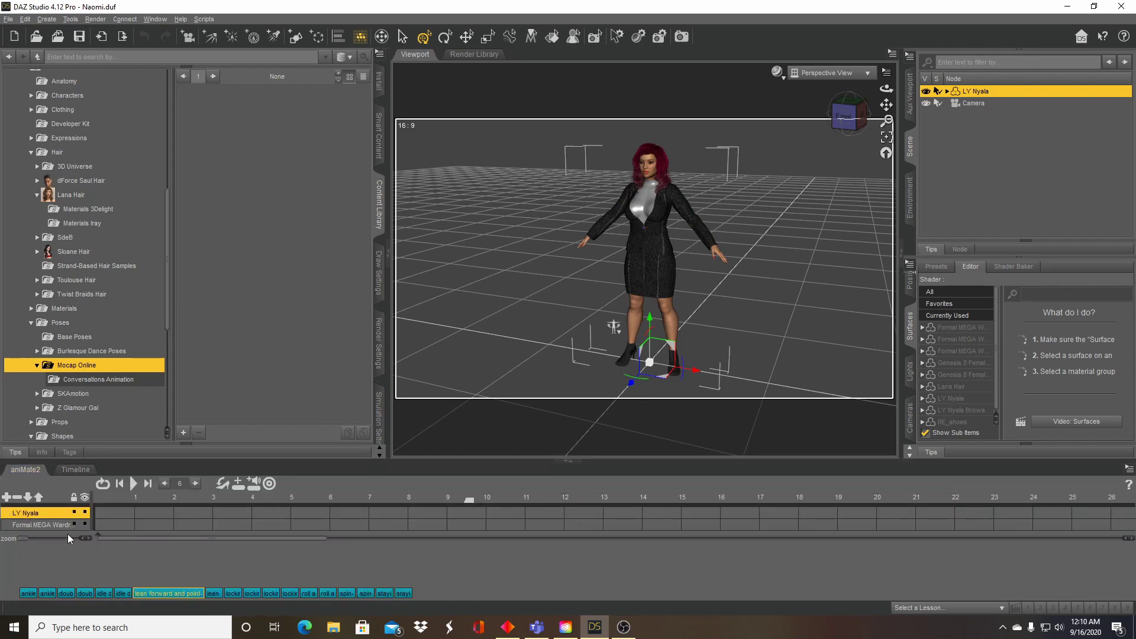
click(168, 549)
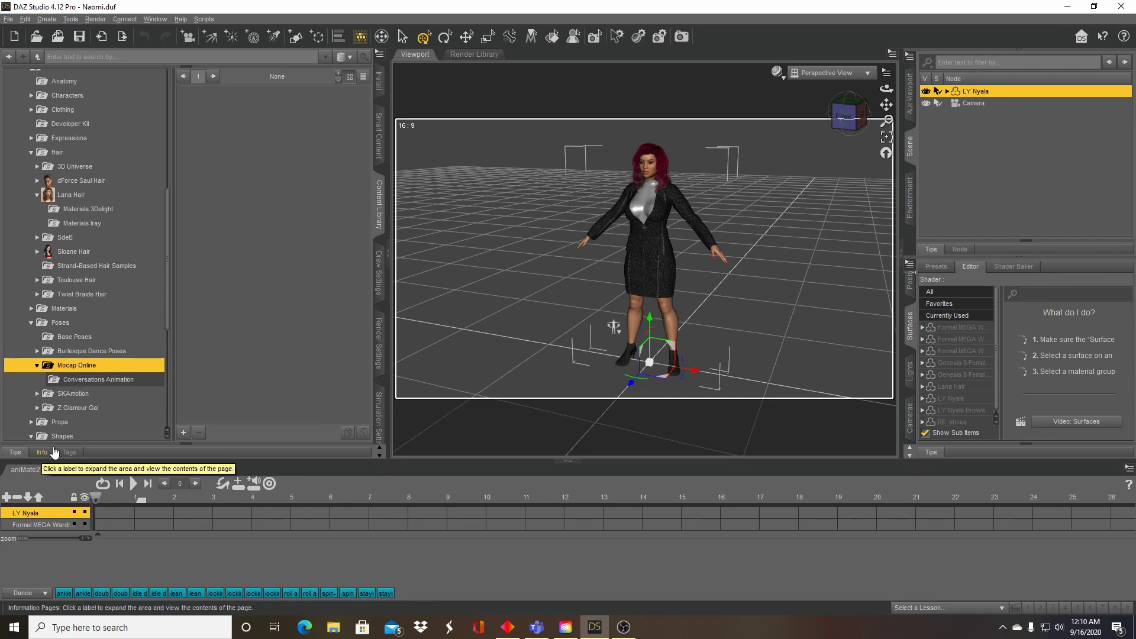
click(75, 469)
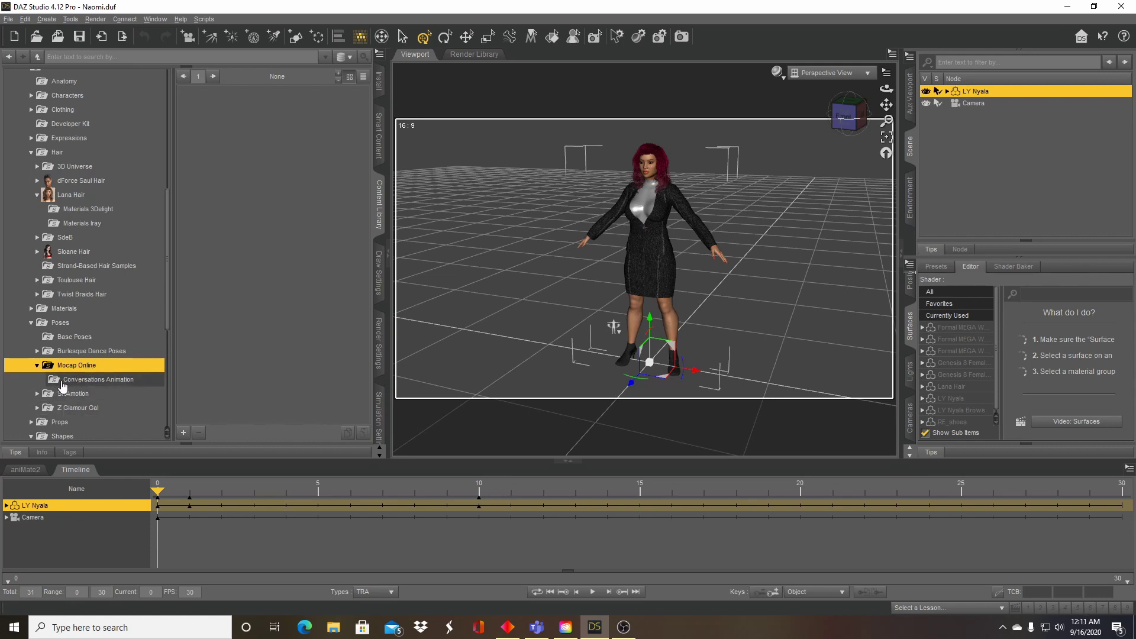
scroll(61, 383, down, 1)
scroll(62, 384, down, 3)
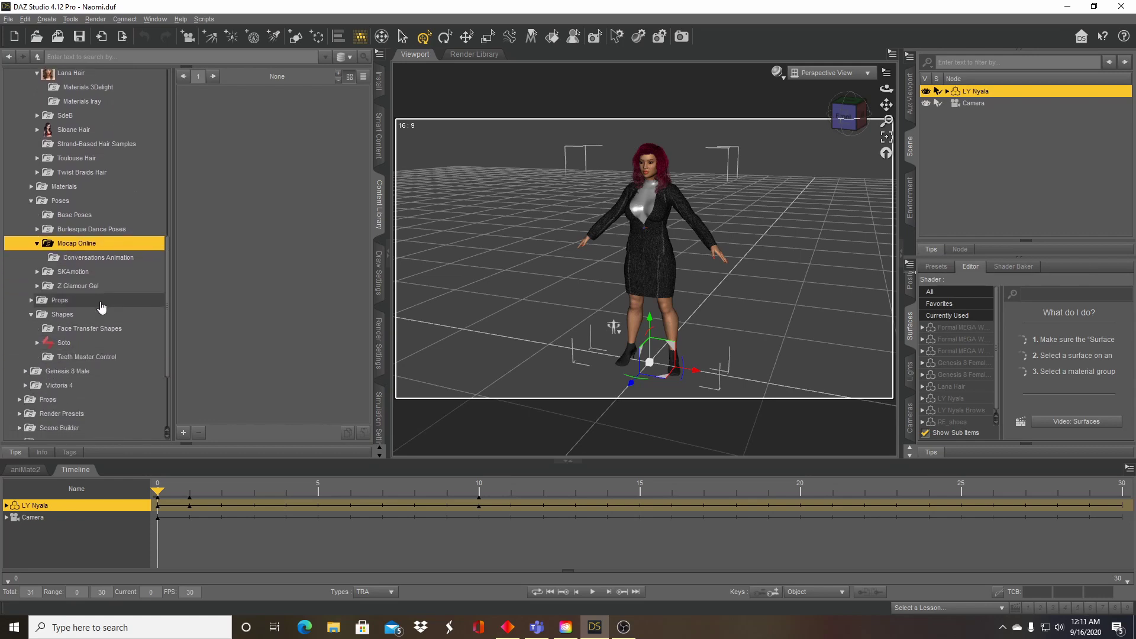
Apply Convo 09 Gesturing To Side B Left Loop, extending the timeline, with limits turned off.
click(74, 260)
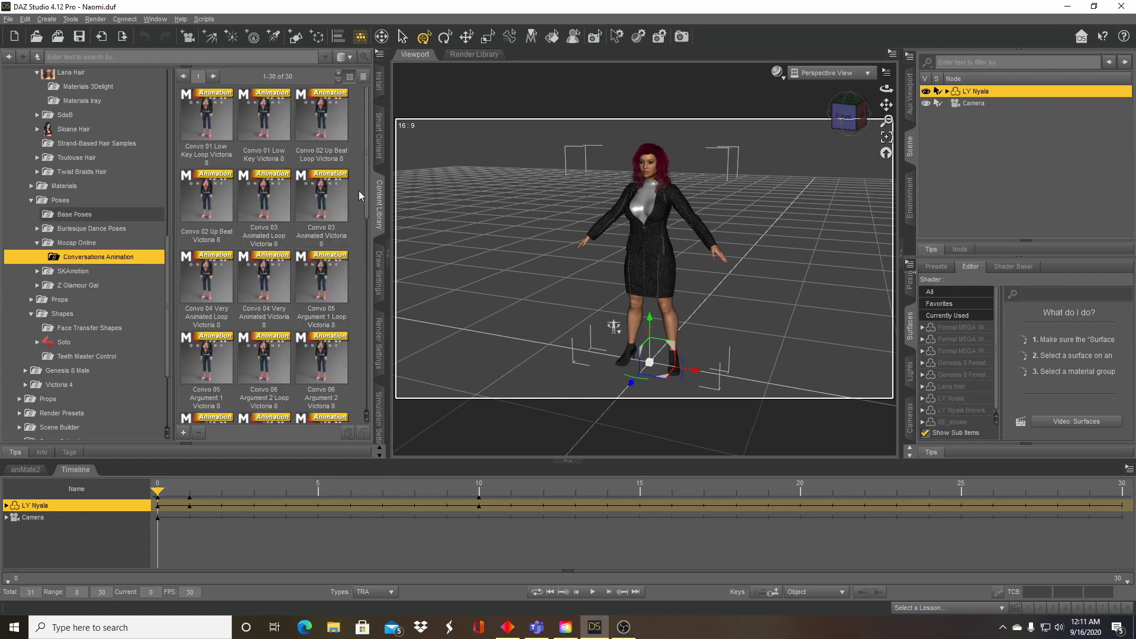
scroll(361, 236, down, 5)
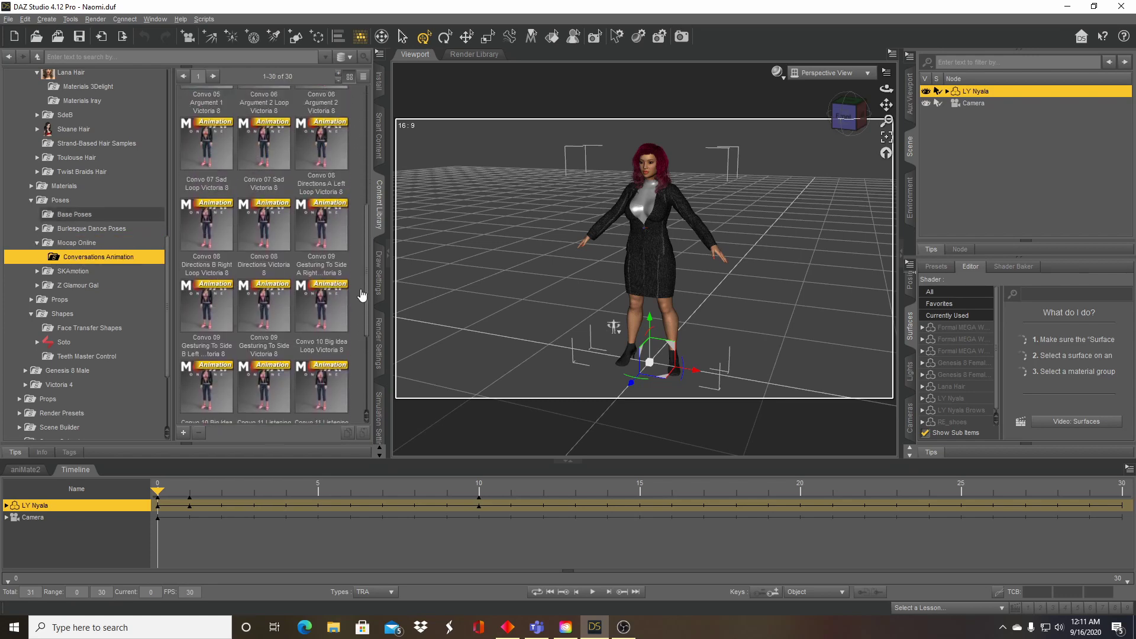
scroll(362, 286, up, 2)
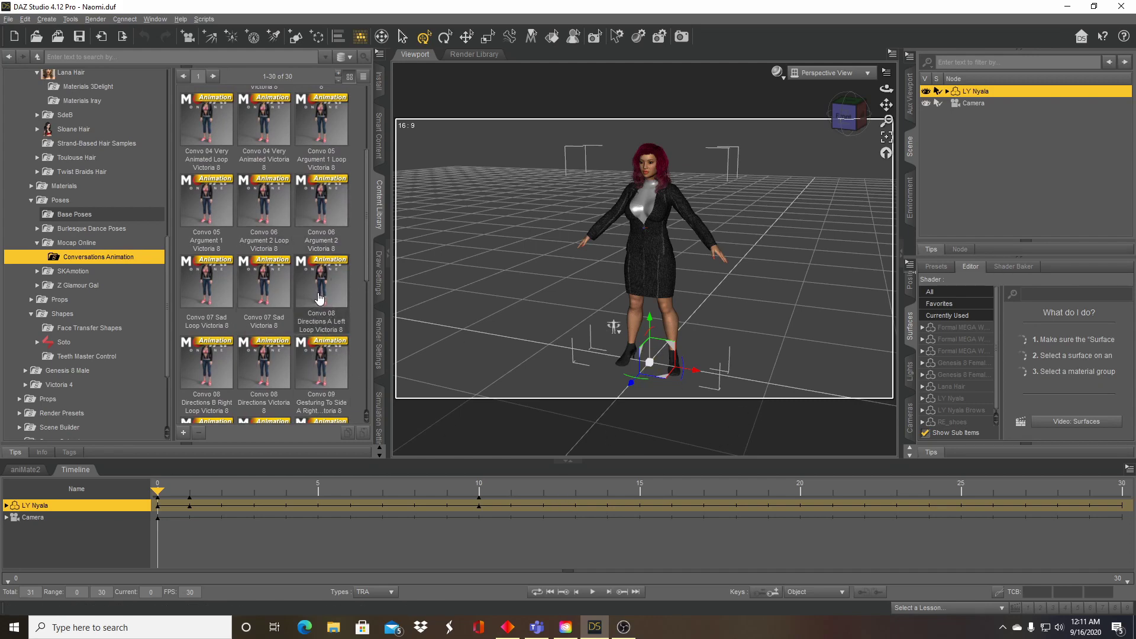
scroll(307, 290, down, 3)
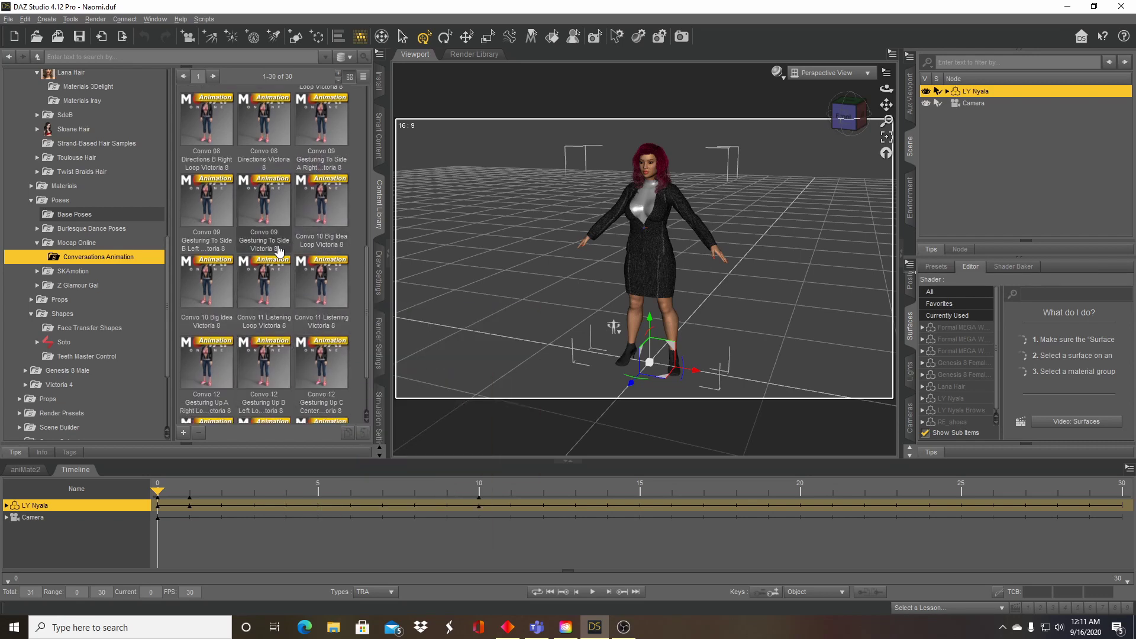
double_click(207, 225)
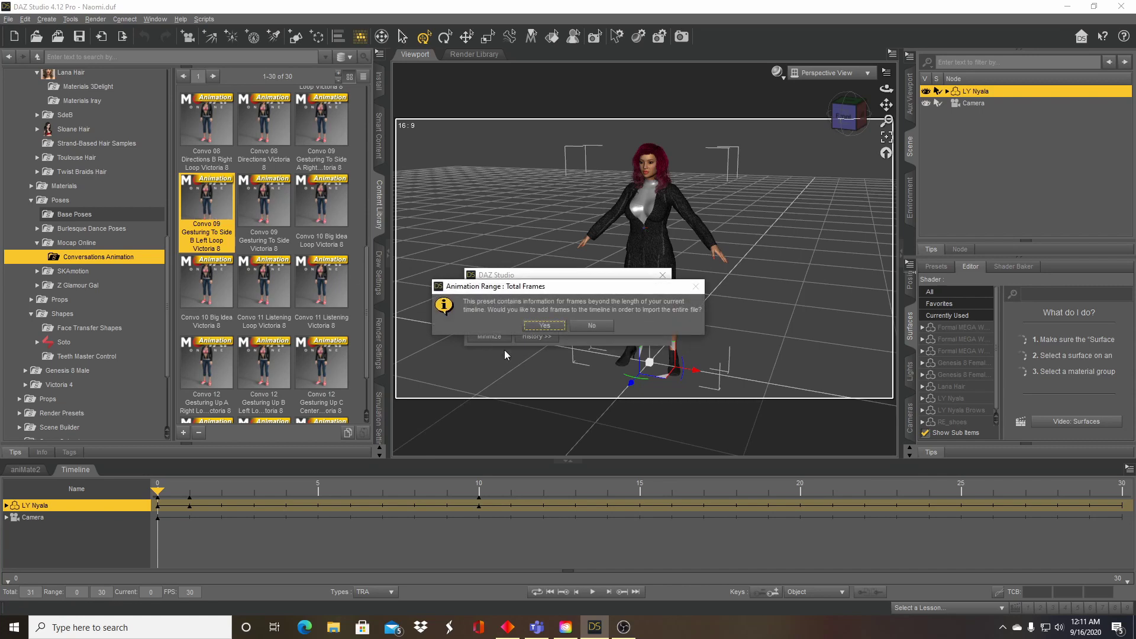
click(544, 326)
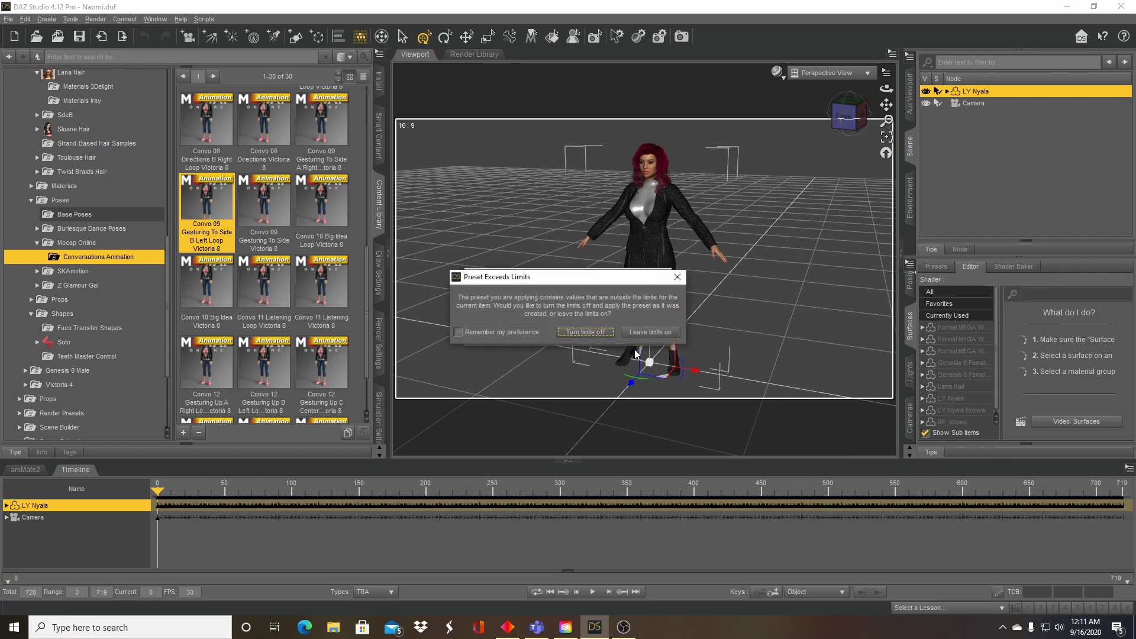
click(582, 334)
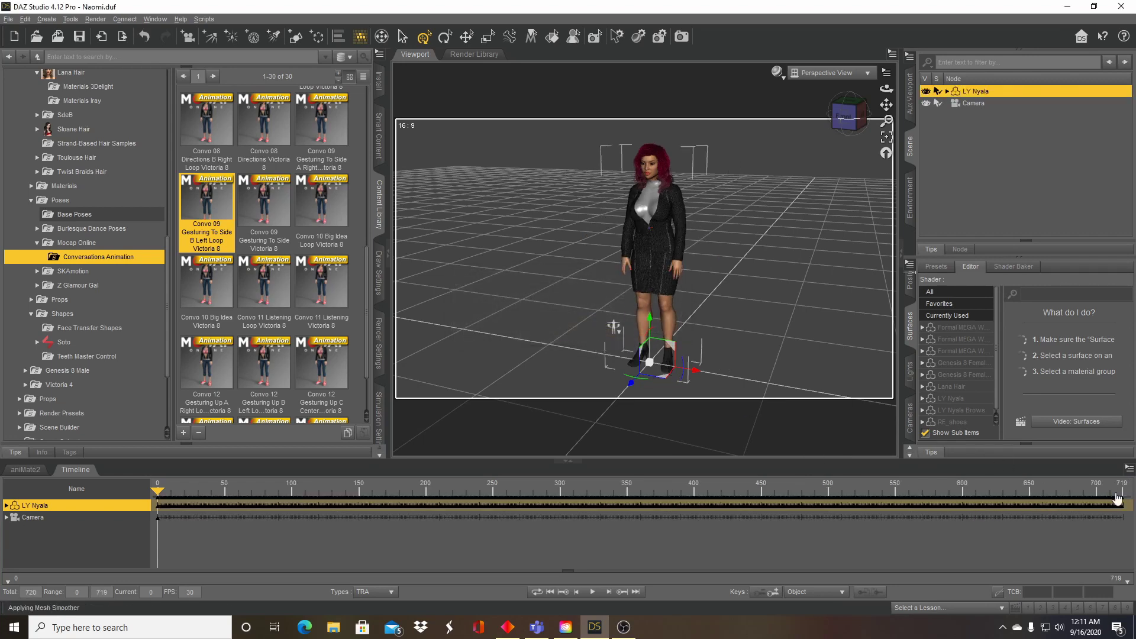
Scrub the timeline from frame 12 through 345 to about 567 to preview the motion.
click(173, 491)
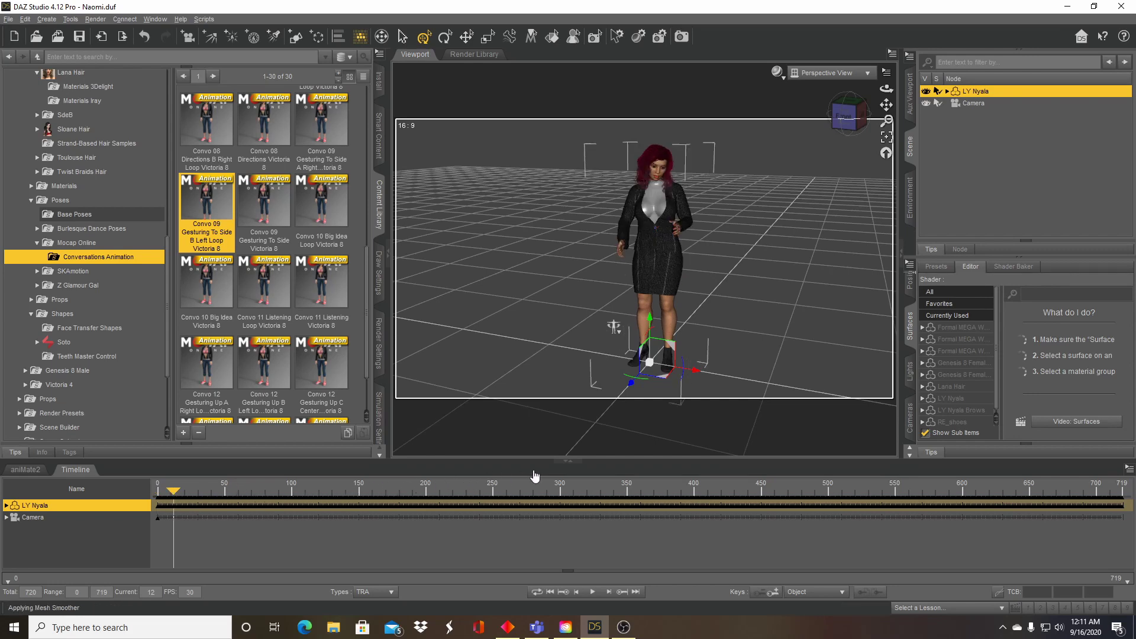
click(226, 492)
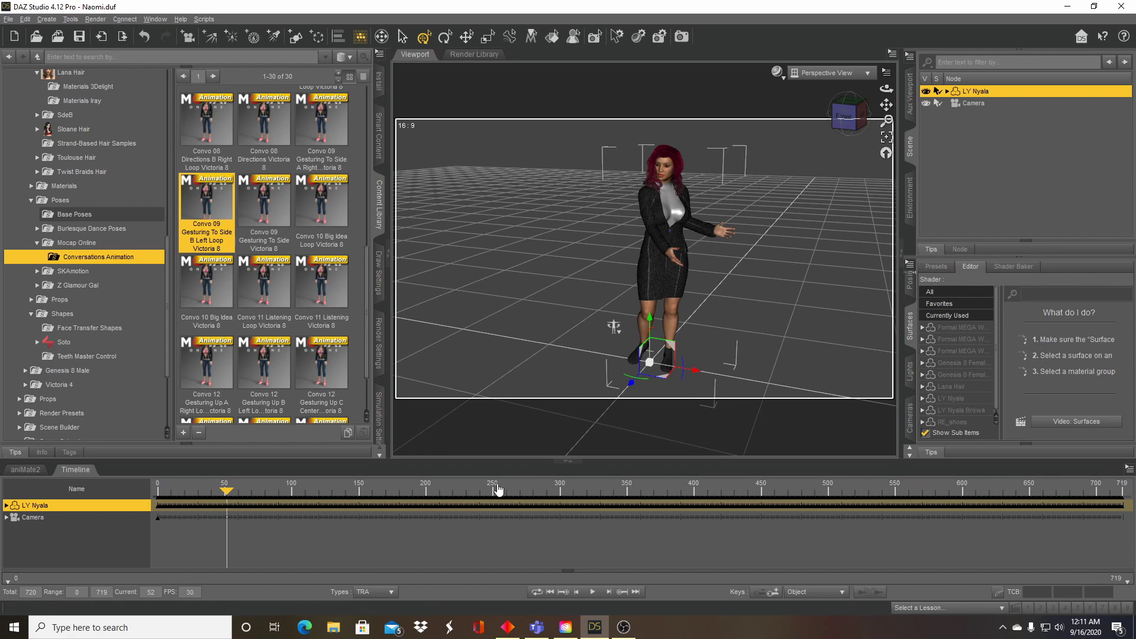
click(515, 491)
click(593, 493)
click(619, 493)
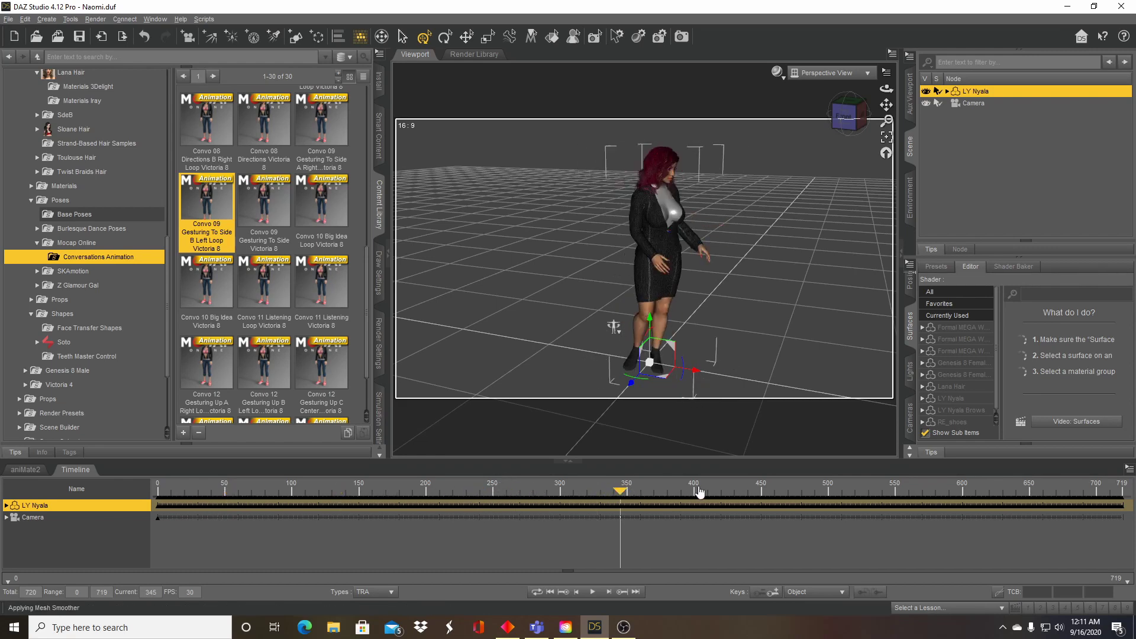
drag(709, 493, 1129, 485)
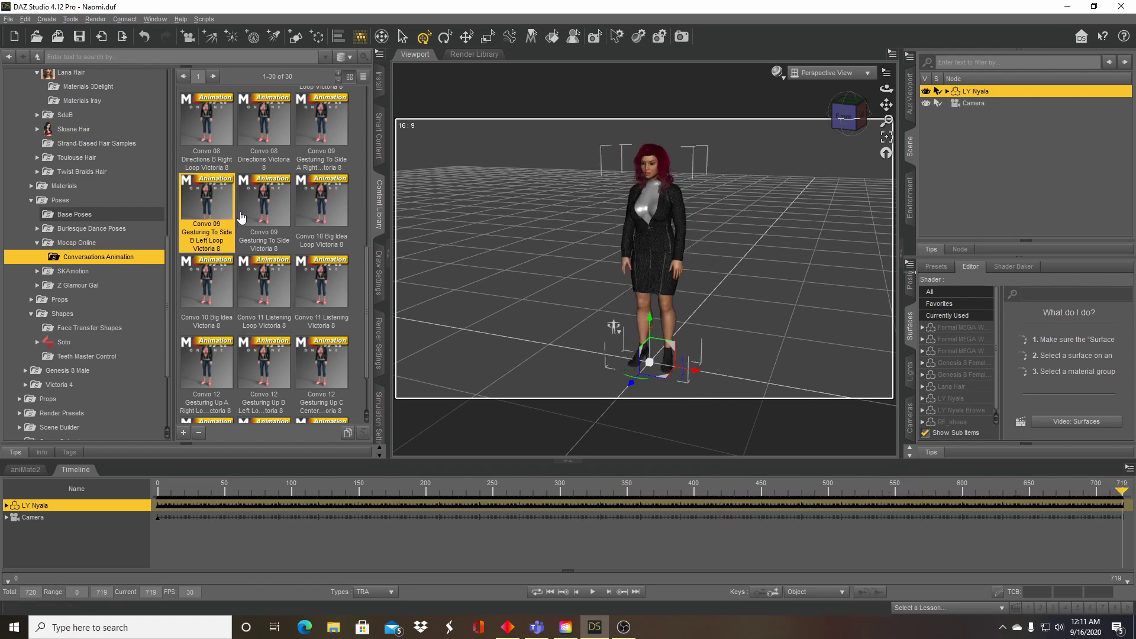
Apply Convo 04 Very Animated Loop with limits off, extend to 0–1758, and scrub through it.
scroll(267, 208, up, 5)
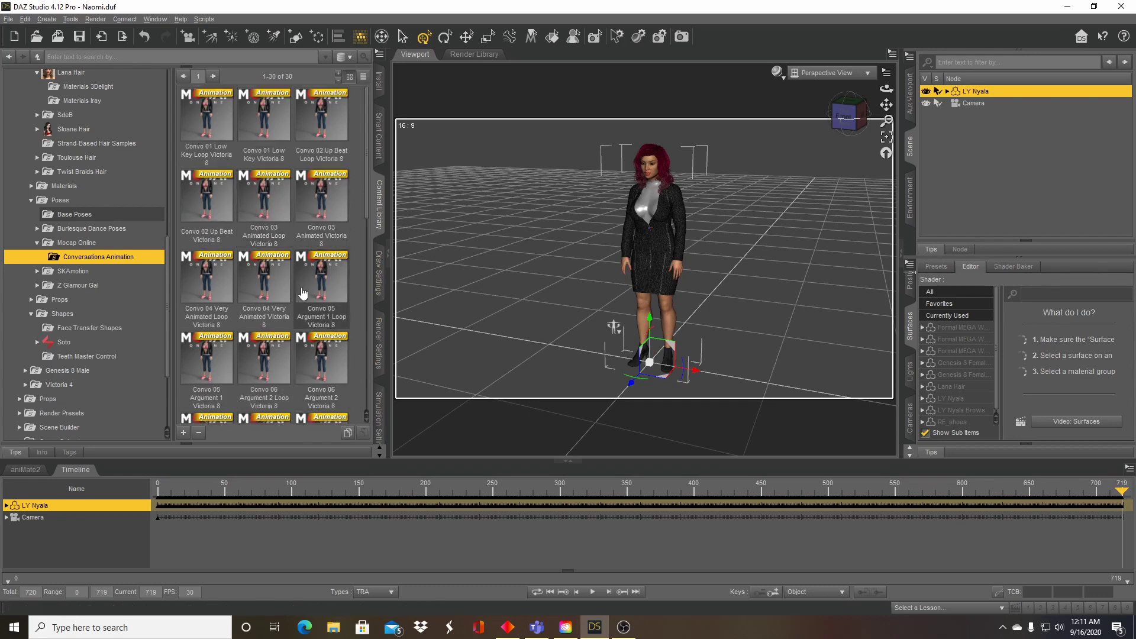
scroll(334, 328, down, 5)
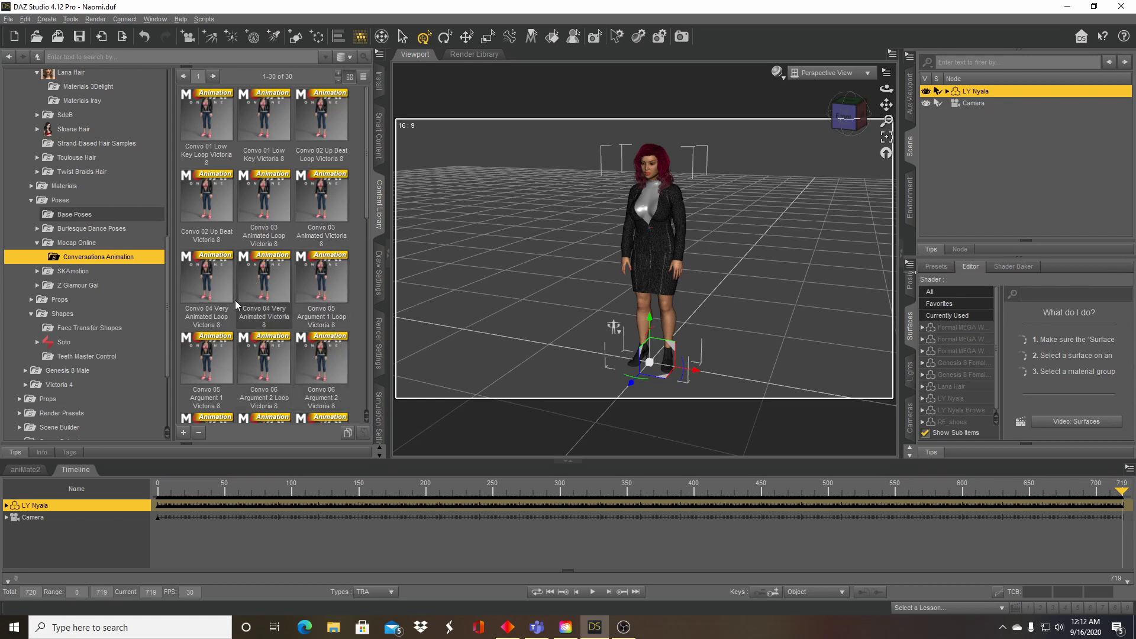
double_click(215, 290)
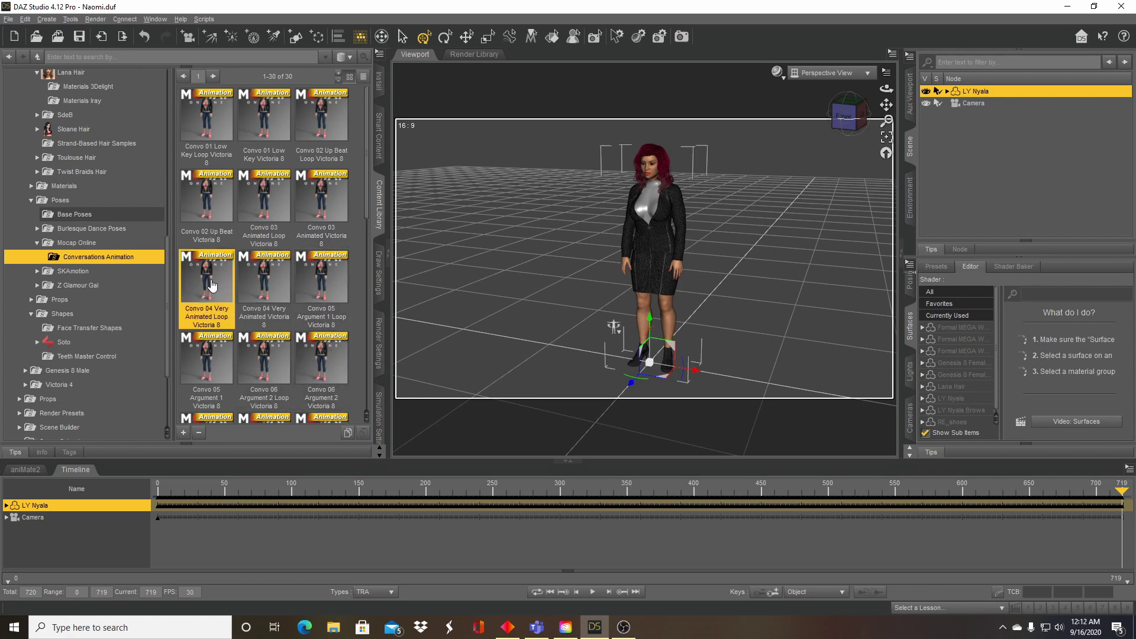
click(543, 326)
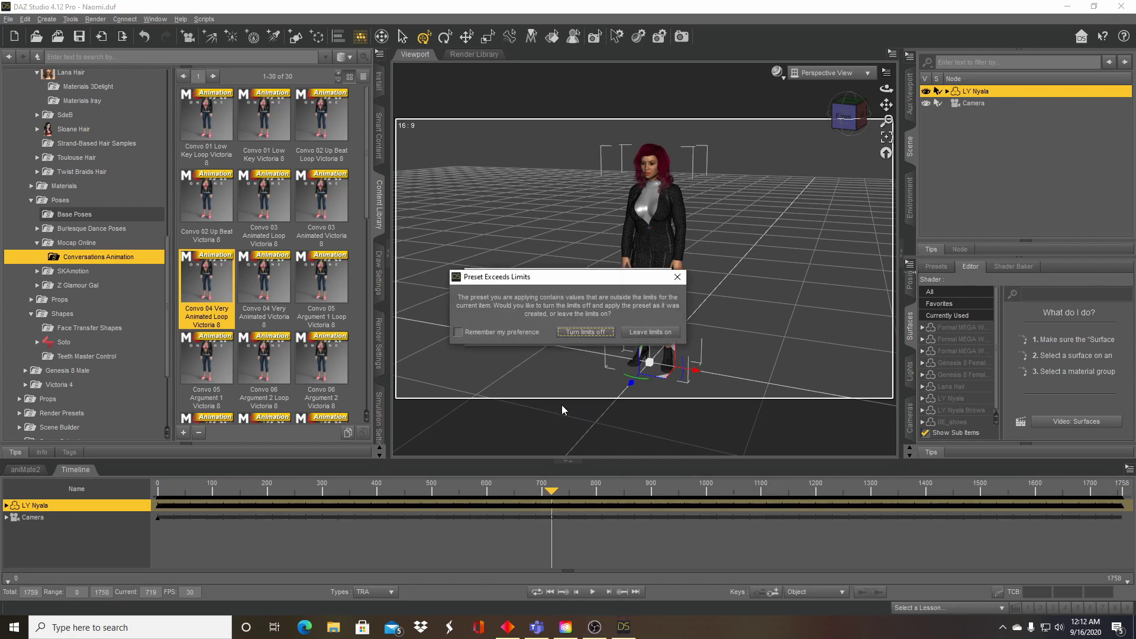
click(568, 333)
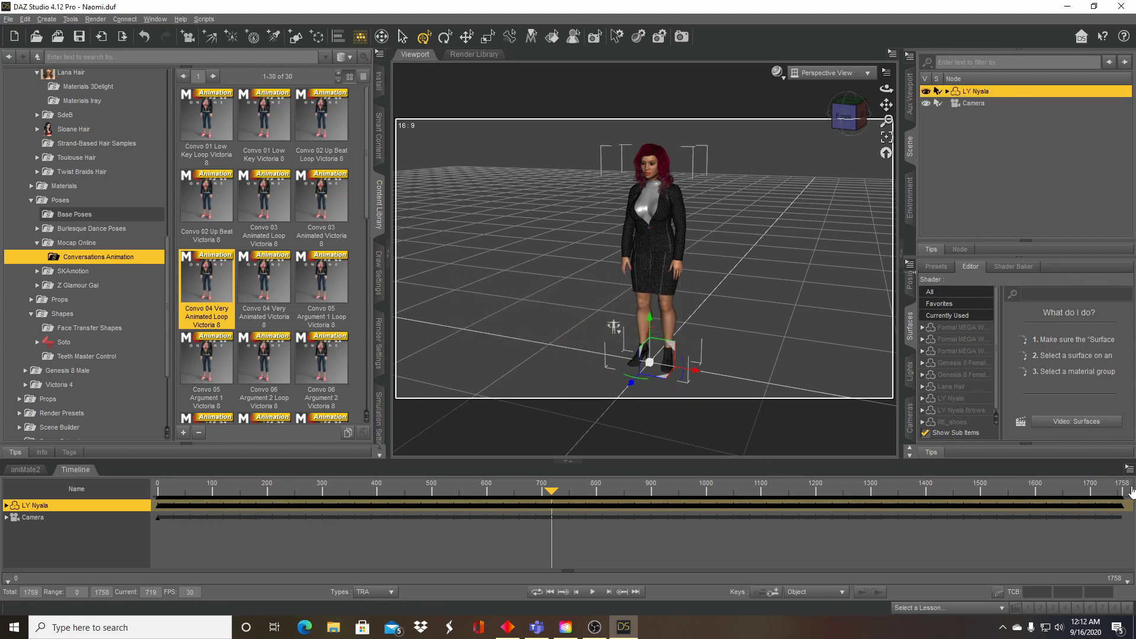
drag(322, 492, 1093, 486)
Save a Pose Preset over LongConvo, confirming replacement and using the Animated Range.
click(8, 19)
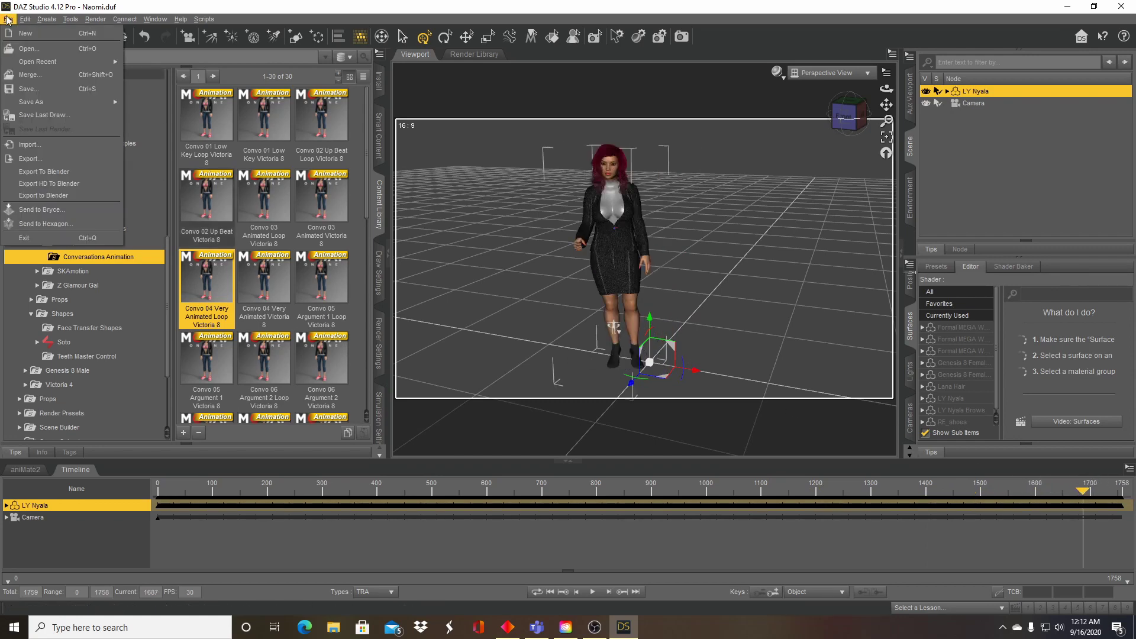
mouse_move(69, 106)
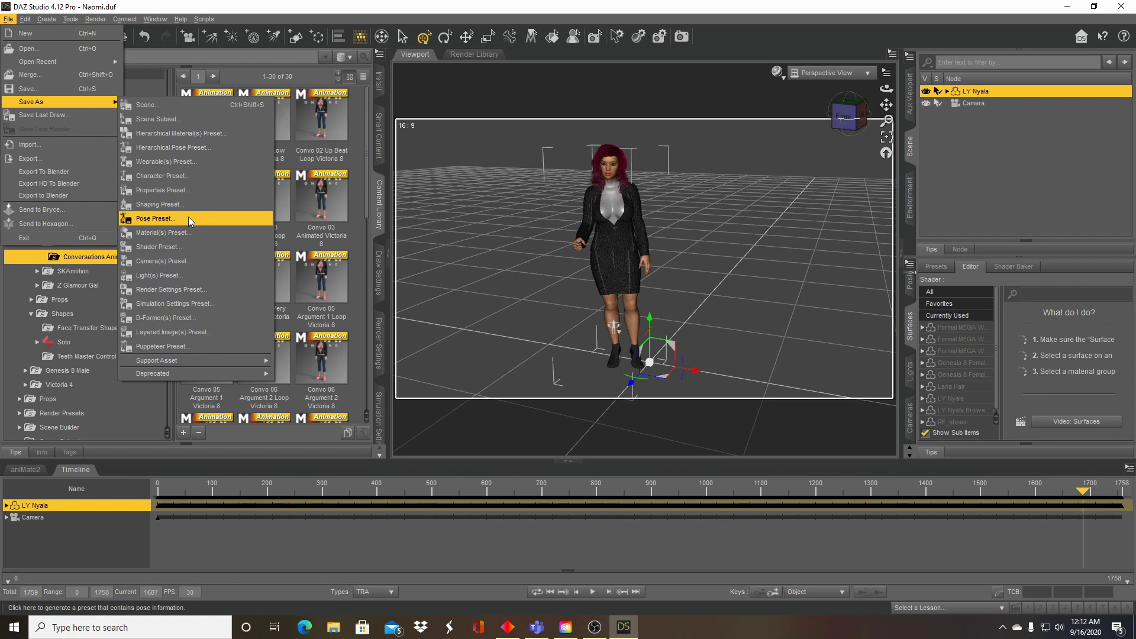
click(188, 217)
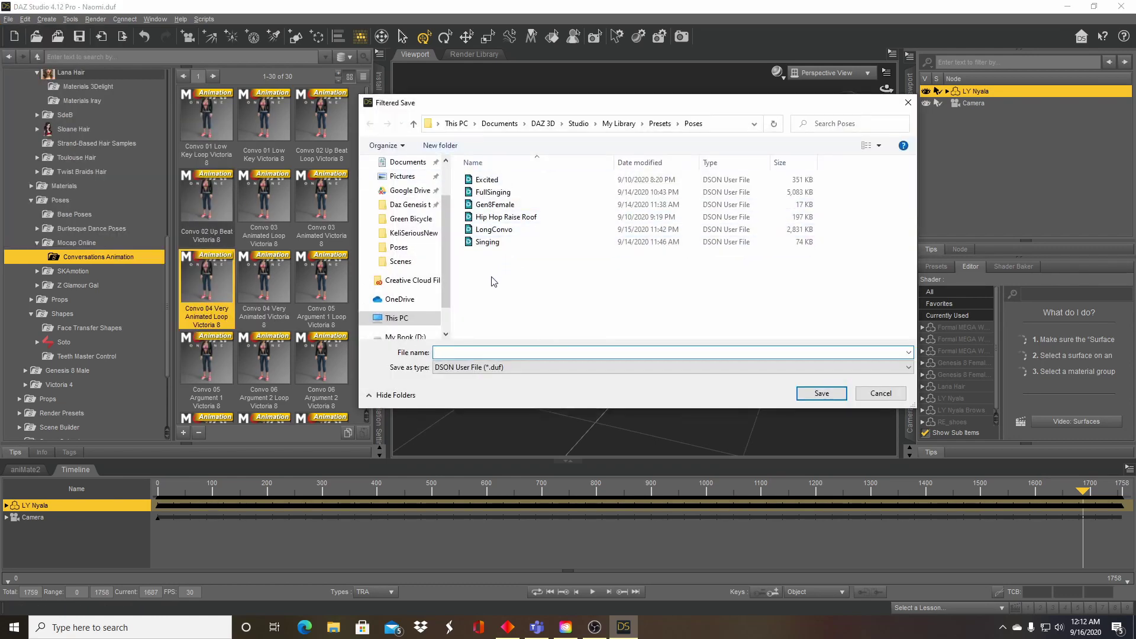
click(492, 231)
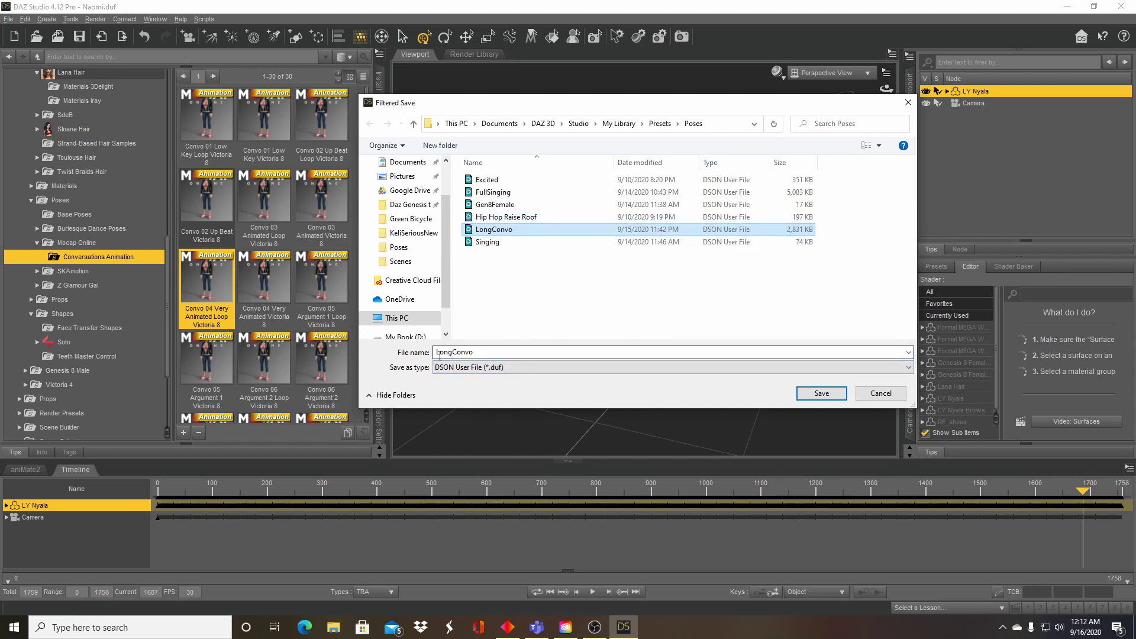
click(822, 393)
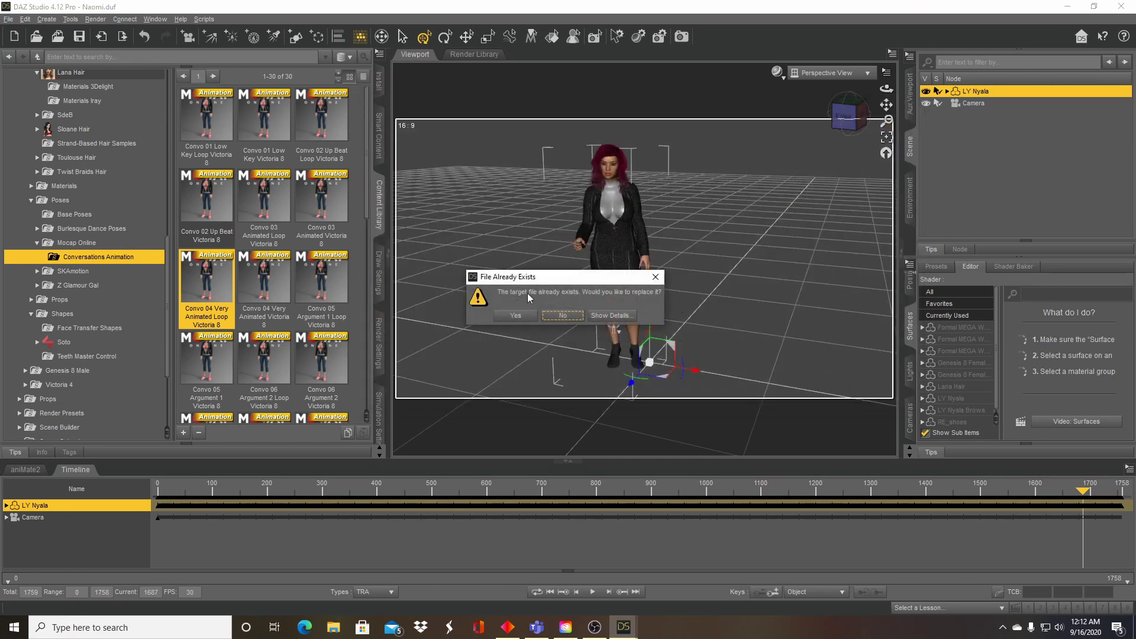
click(514, 316)
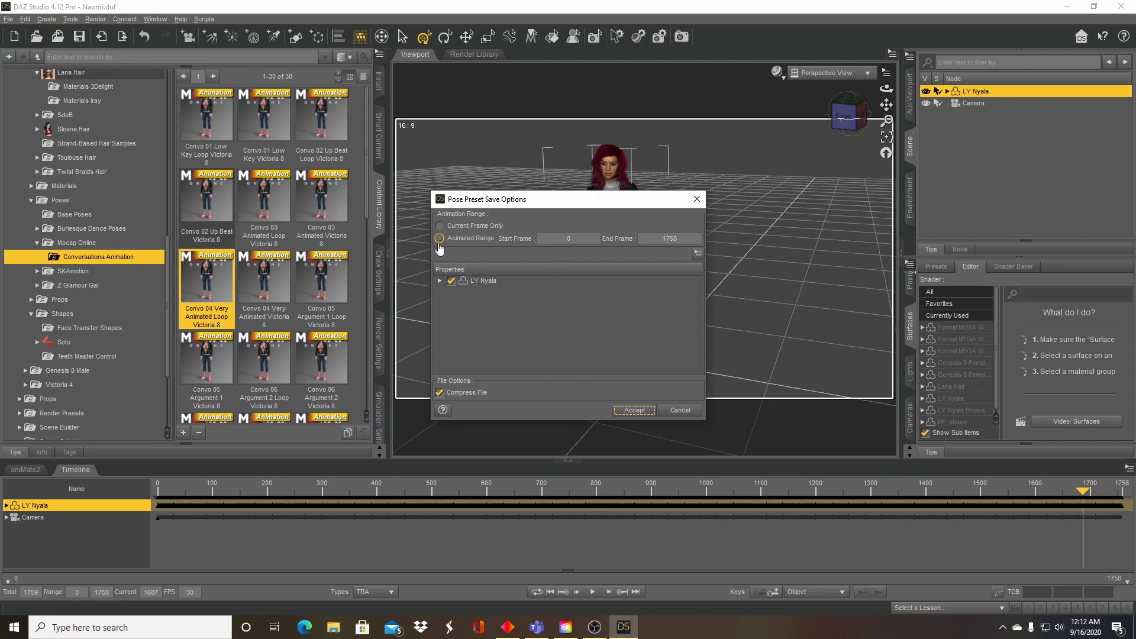
click(469, 242)
click(638, 415)
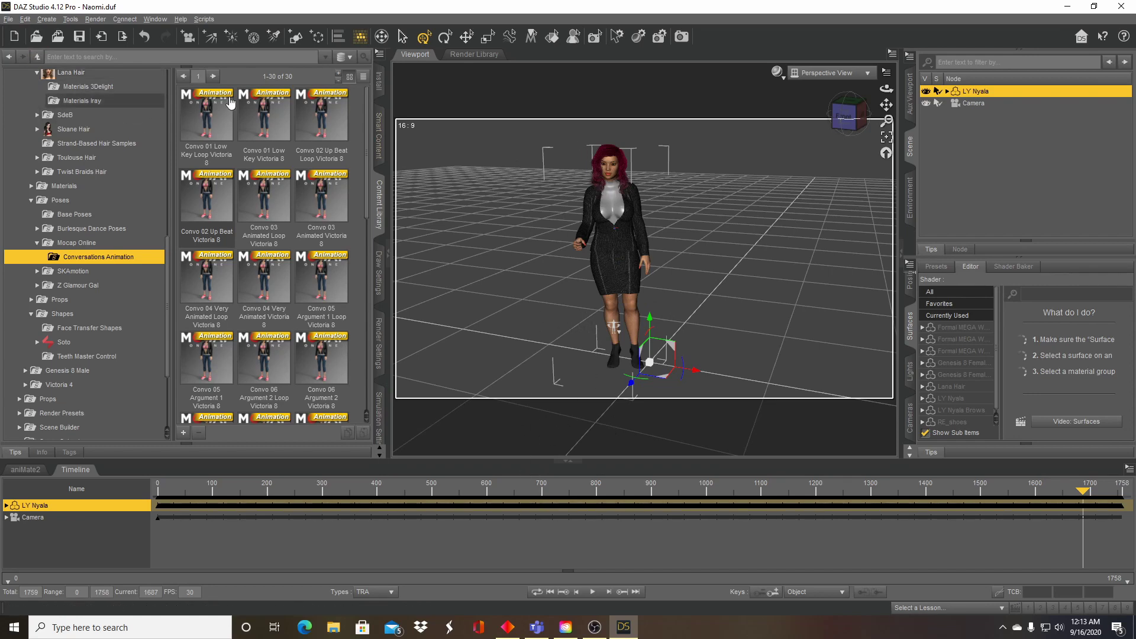
Open recent Lyla.duf without saving Naomi's changes, then zoom onto Lyla's head and torso.
click(8, 19)
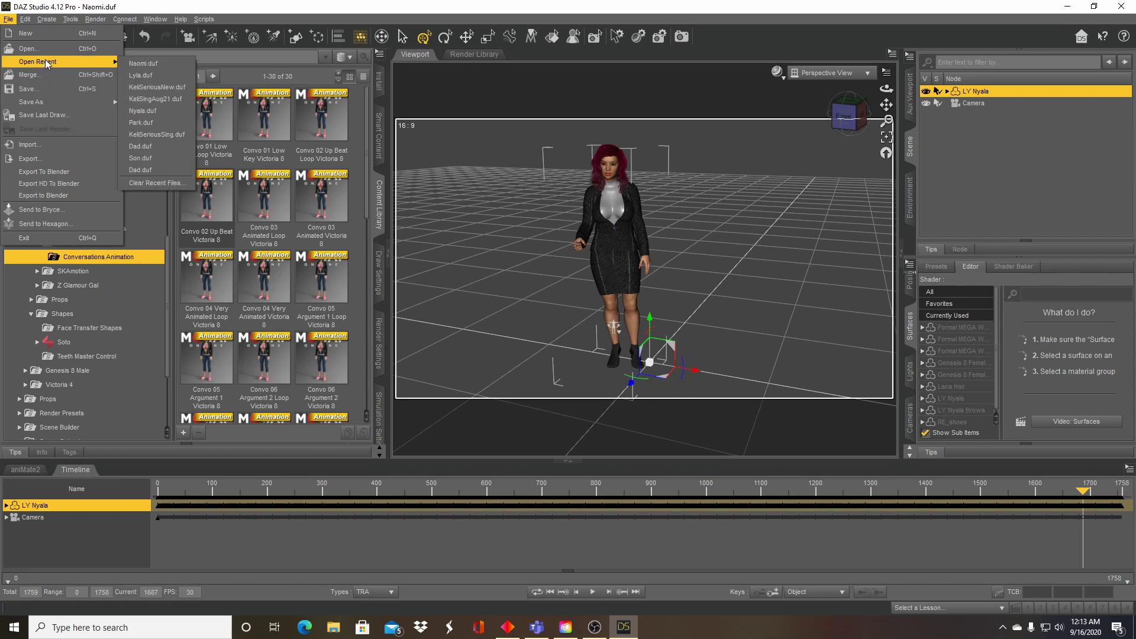
click(142, 75)
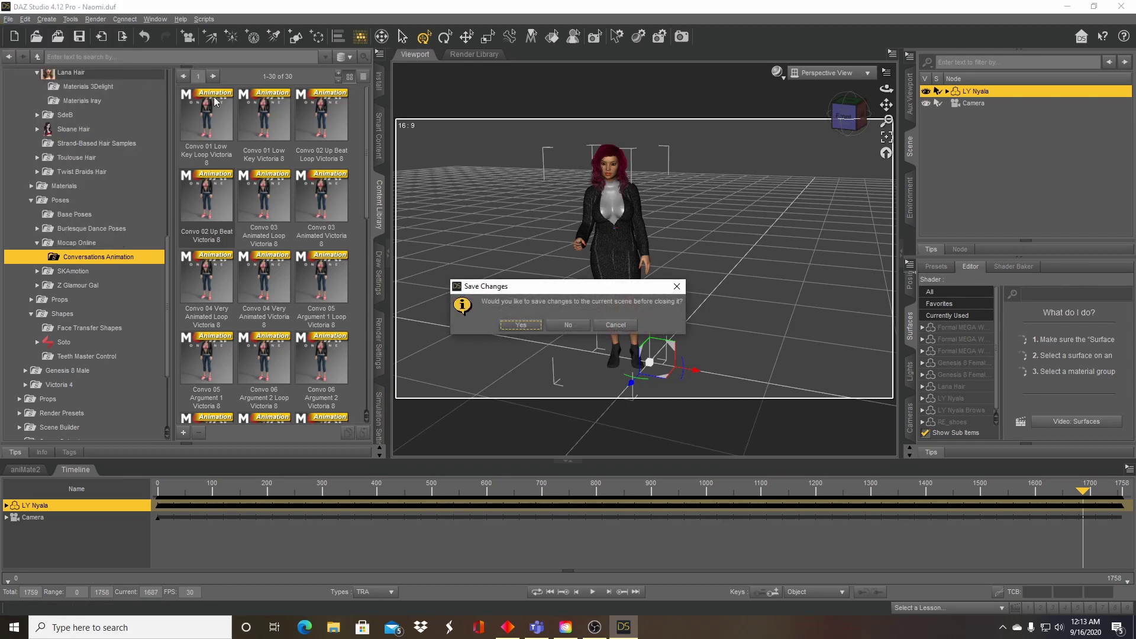
click(561, 327)
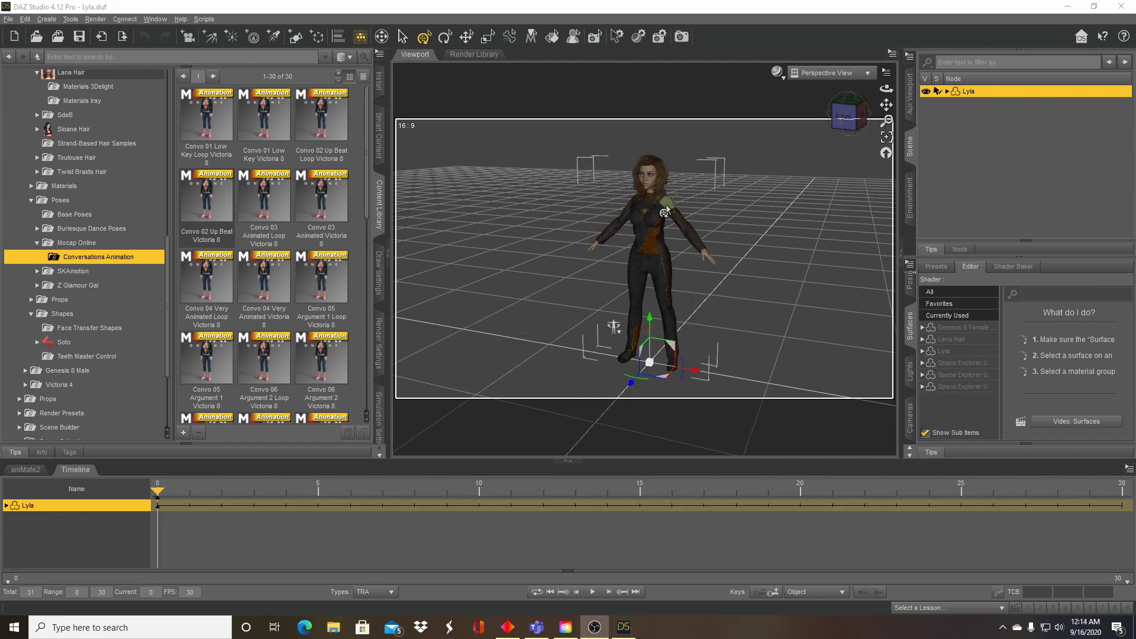
scroll(665, 211, up, 8)
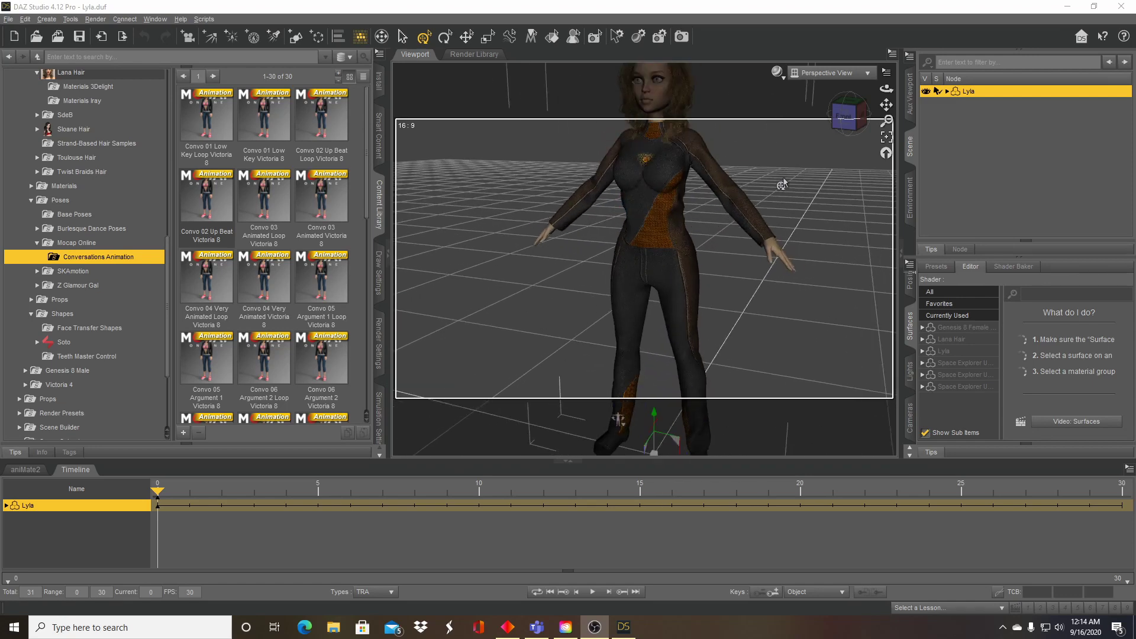
click(857, 127)
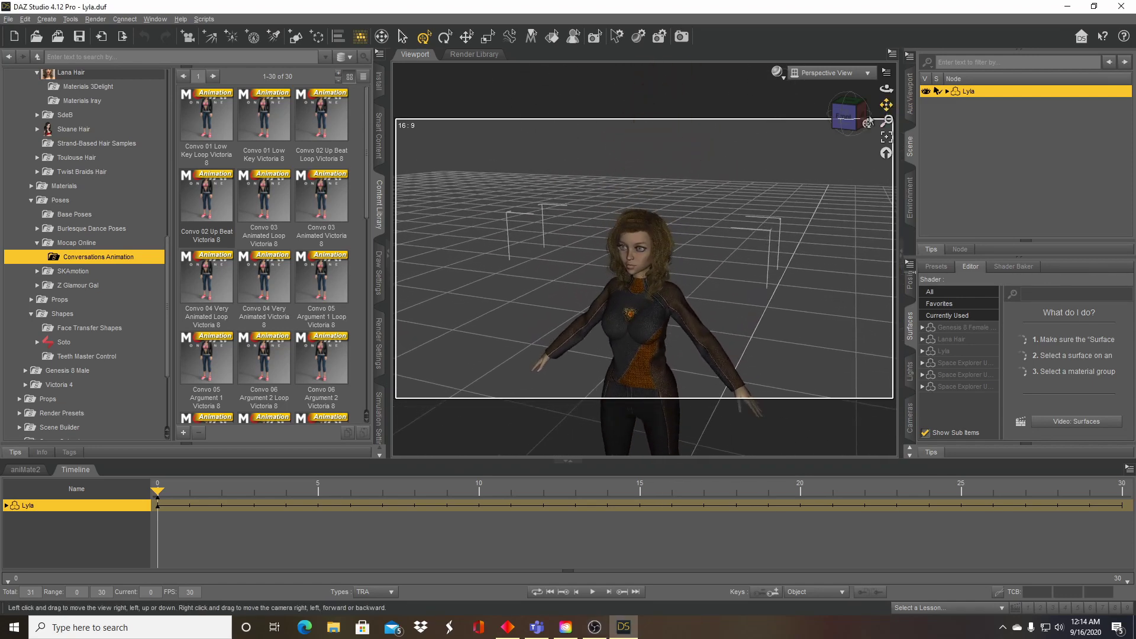
scroll(796, 237, up, 6)
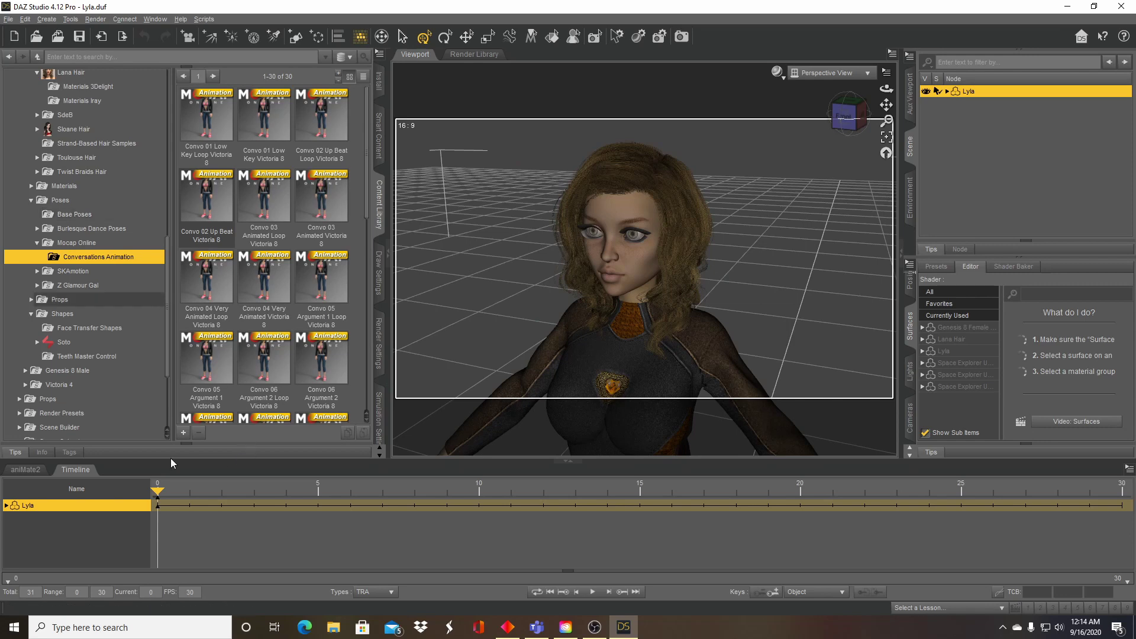
Scrub Lyla's 0–30 frame timeline and save the Lyla.duf scene.
mouse_move(158, 489)
mouse_down()
mouse_move(928, 492)
mouse_move(146, 487)
mouse_up()
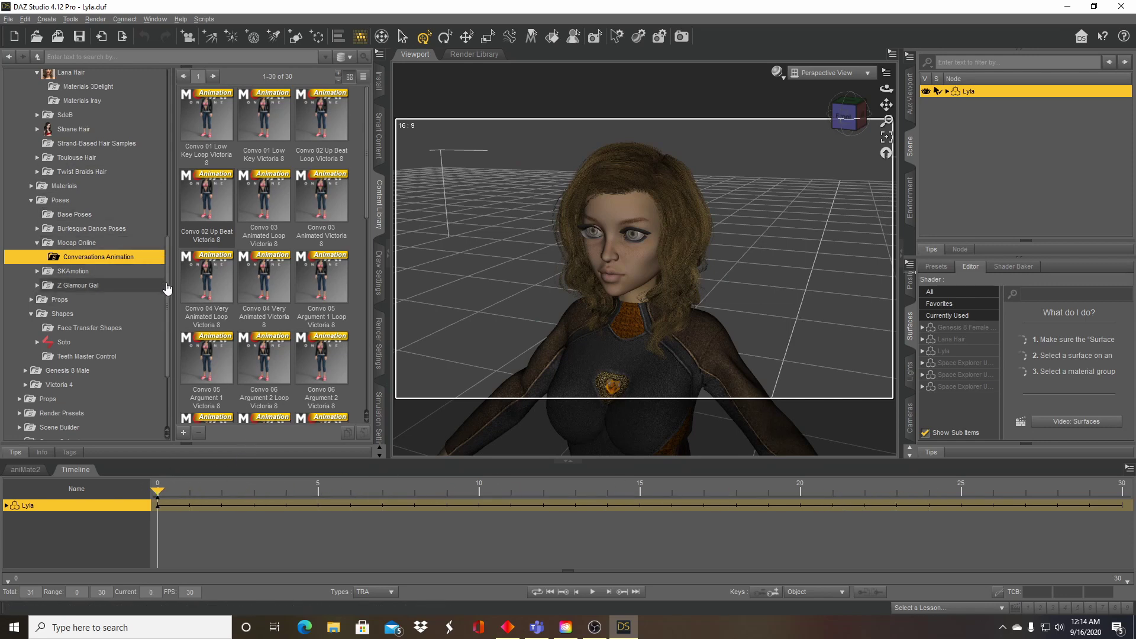
drag(165, 296, 167, 118)
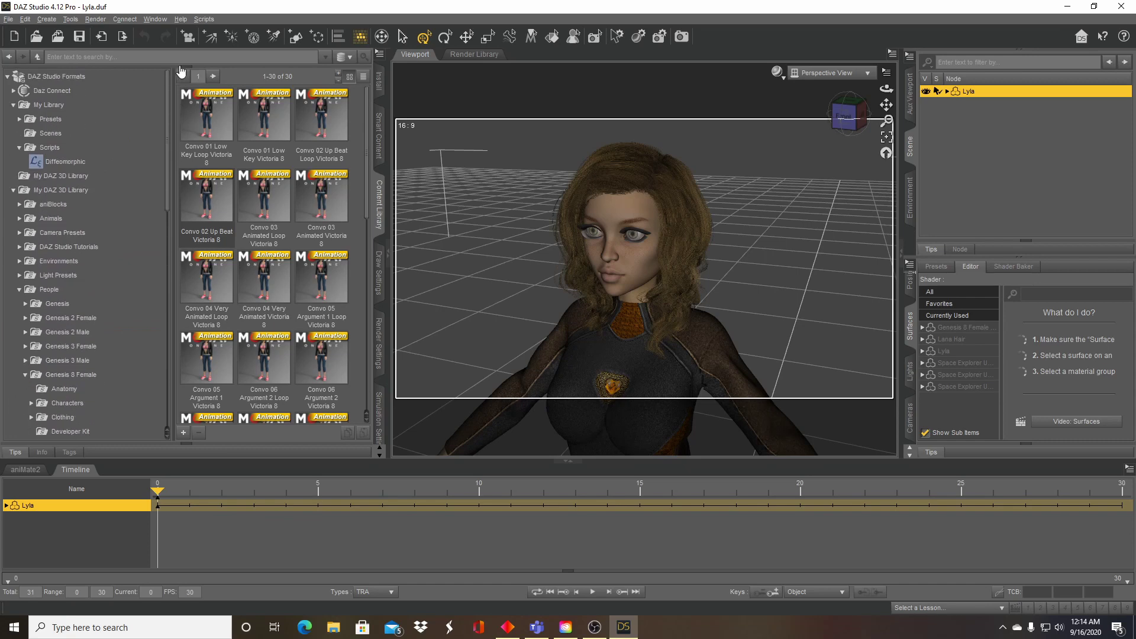
click(8, 19)
click(65, 90)
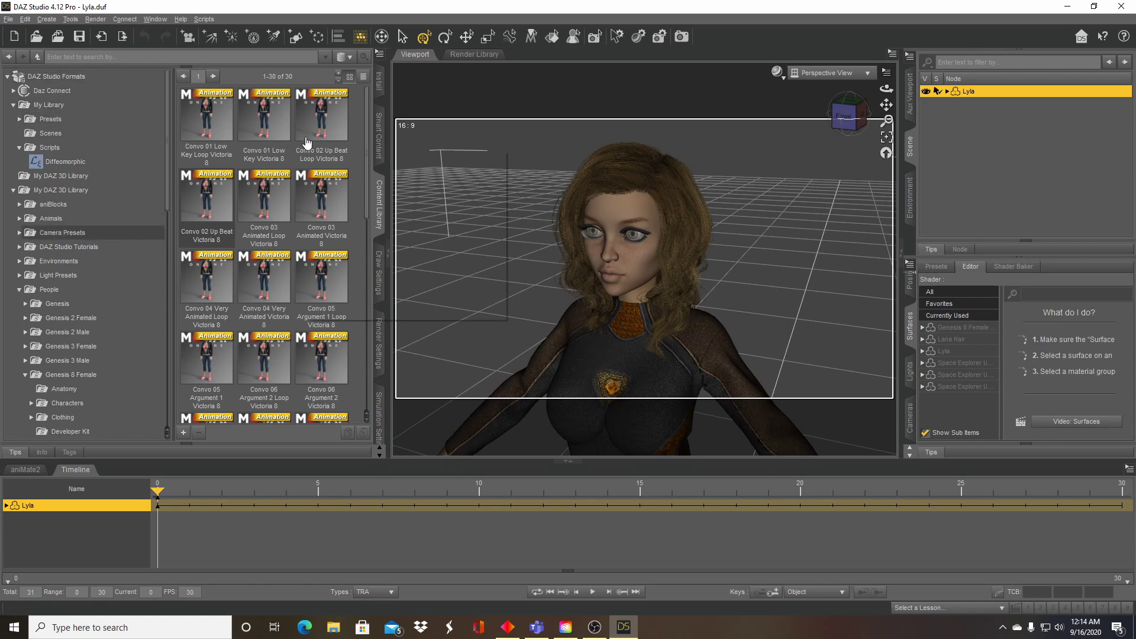
mouse_move(306, 142)
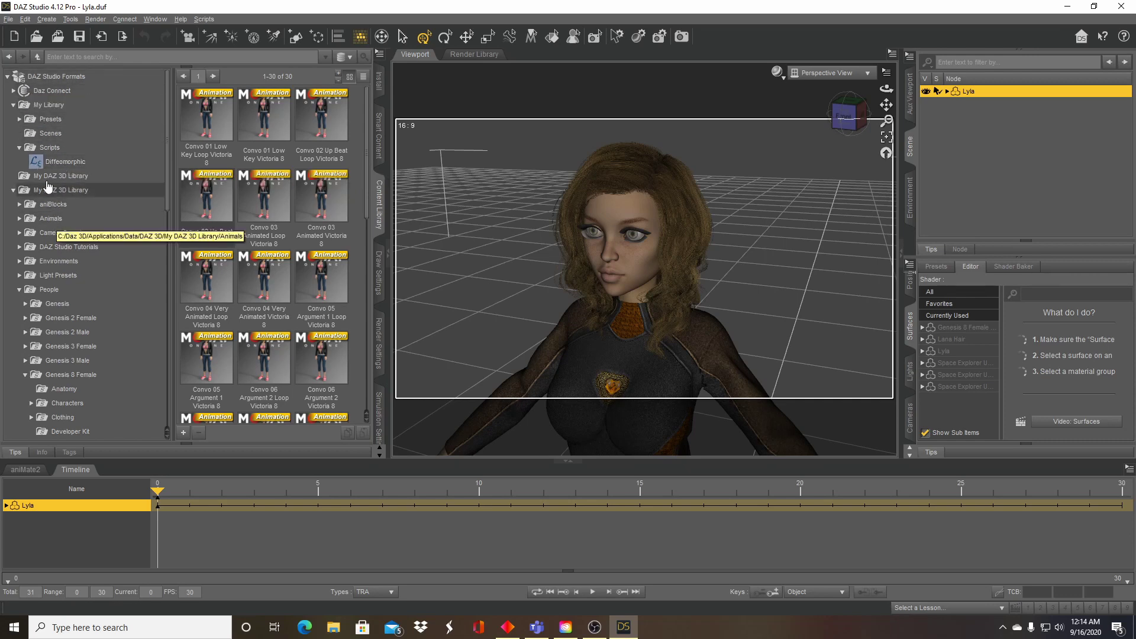
click(7, 19)
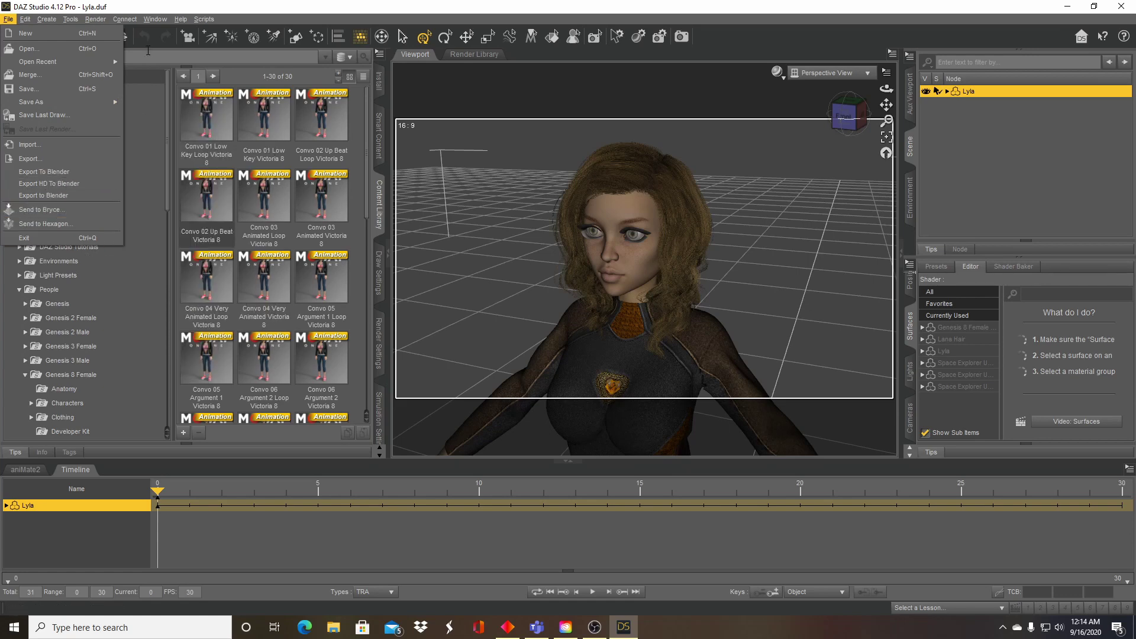
click(155, 19)
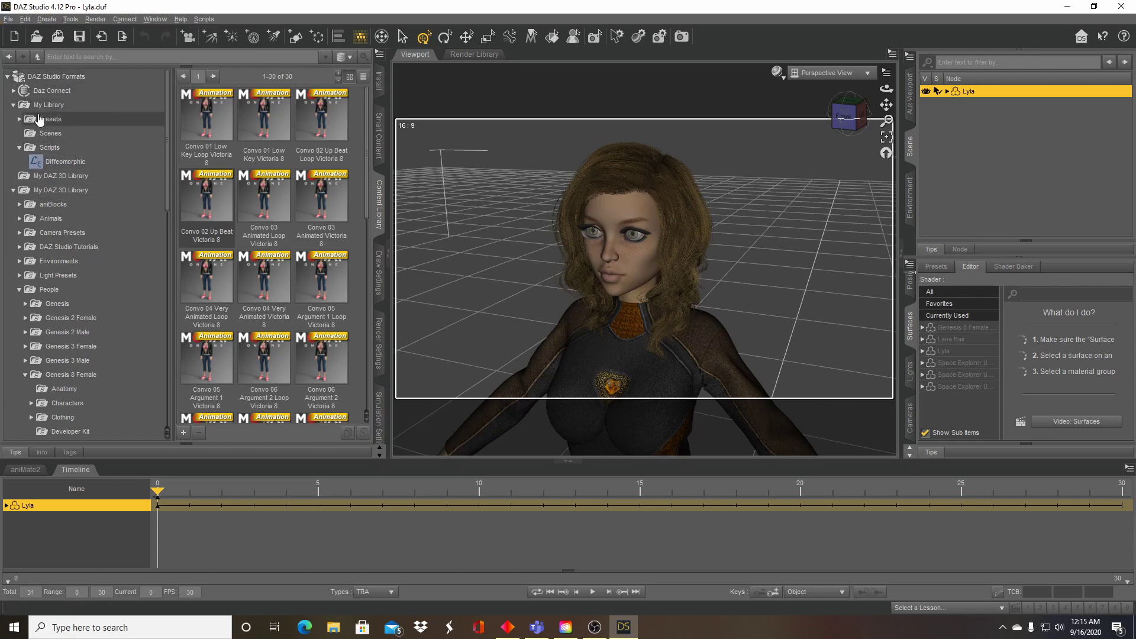
Run the Diffeomorphic Export to Blender script, saving Lyla.dbz in Scenes.
click(50, 163)
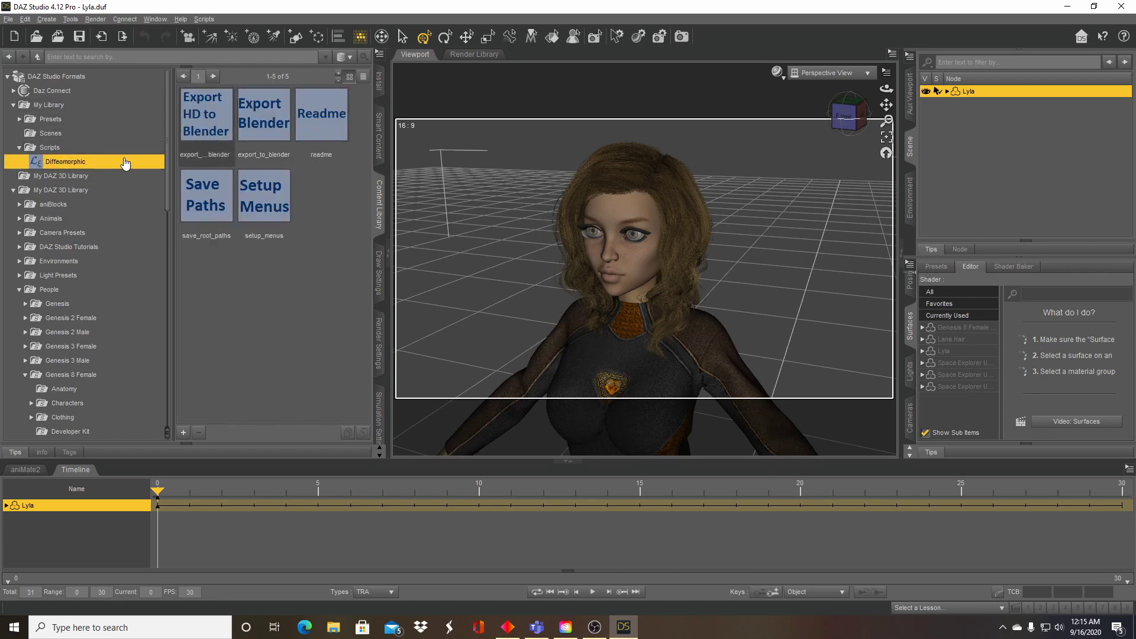
double_click(273, 125)
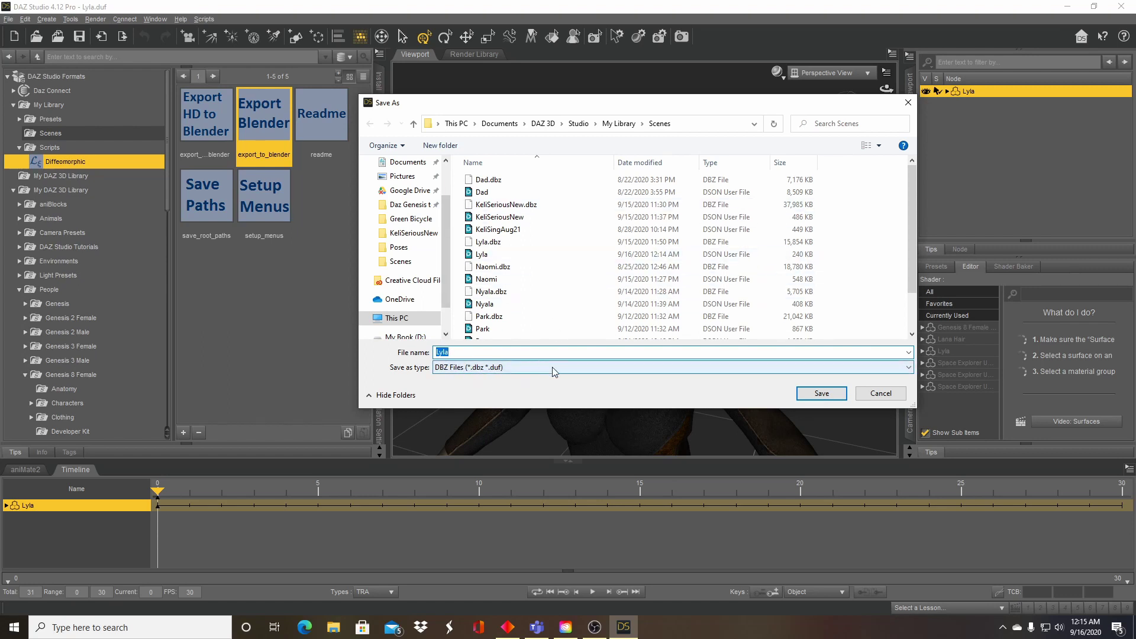
click(821, 392)
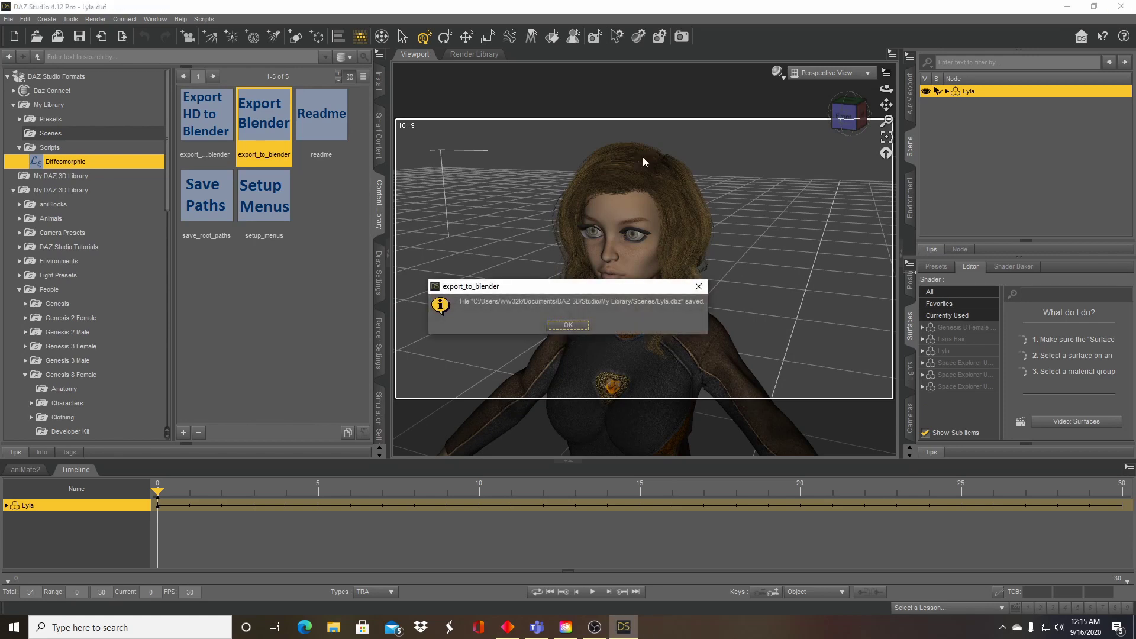
click(568, 325)
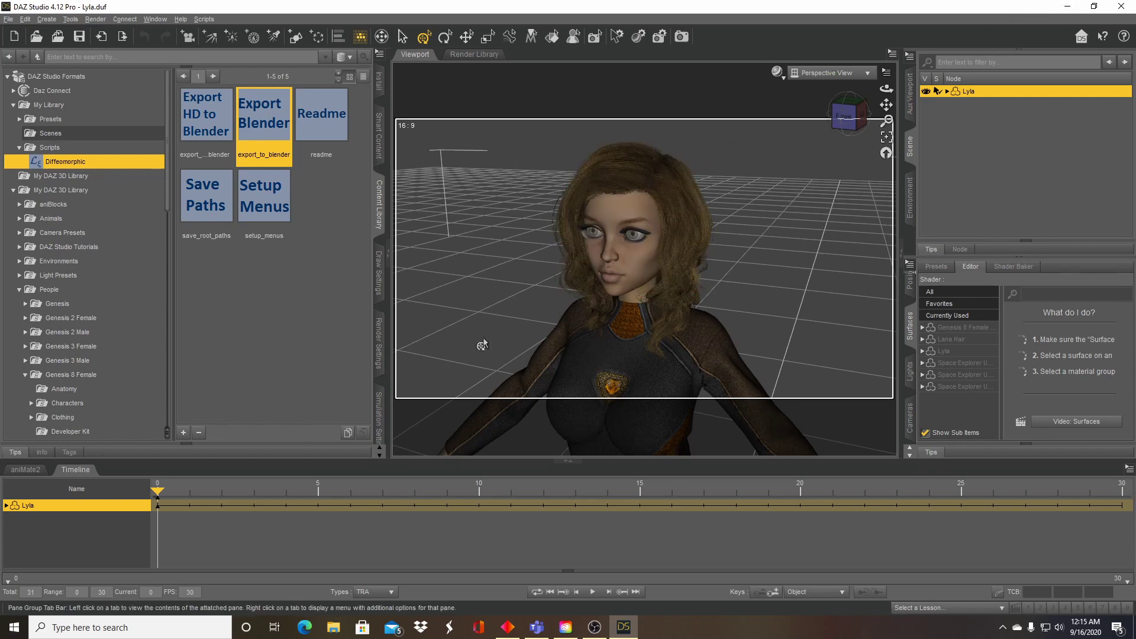
Switch to Blender, delete the default cube, and show the DAZ Importer sidebar tab.
click(13, 628)
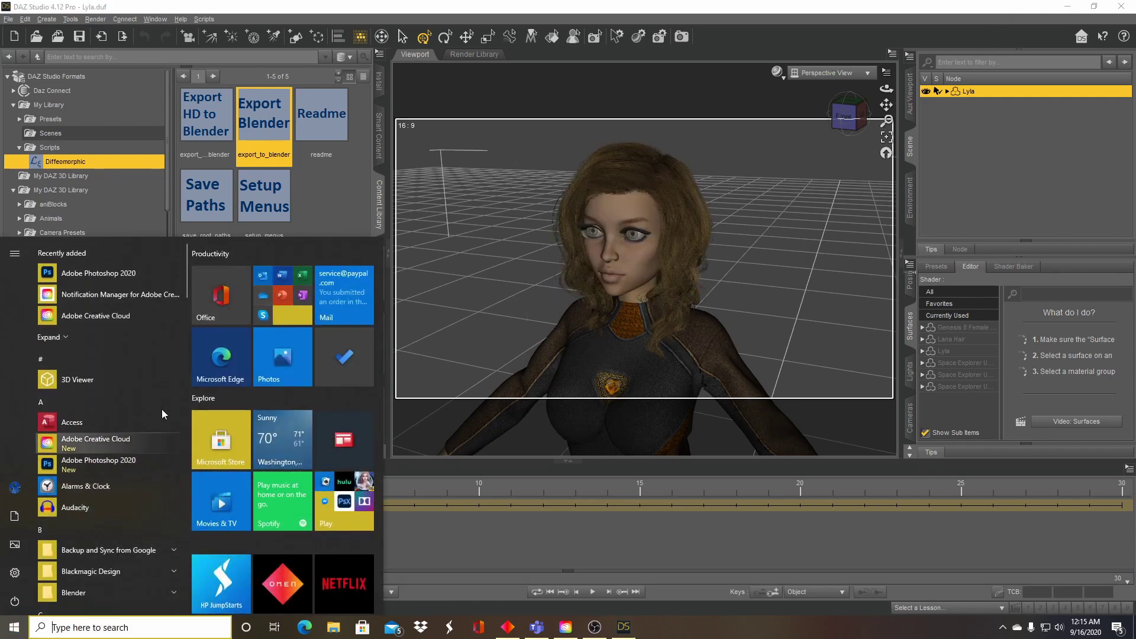
click(1064, 8)
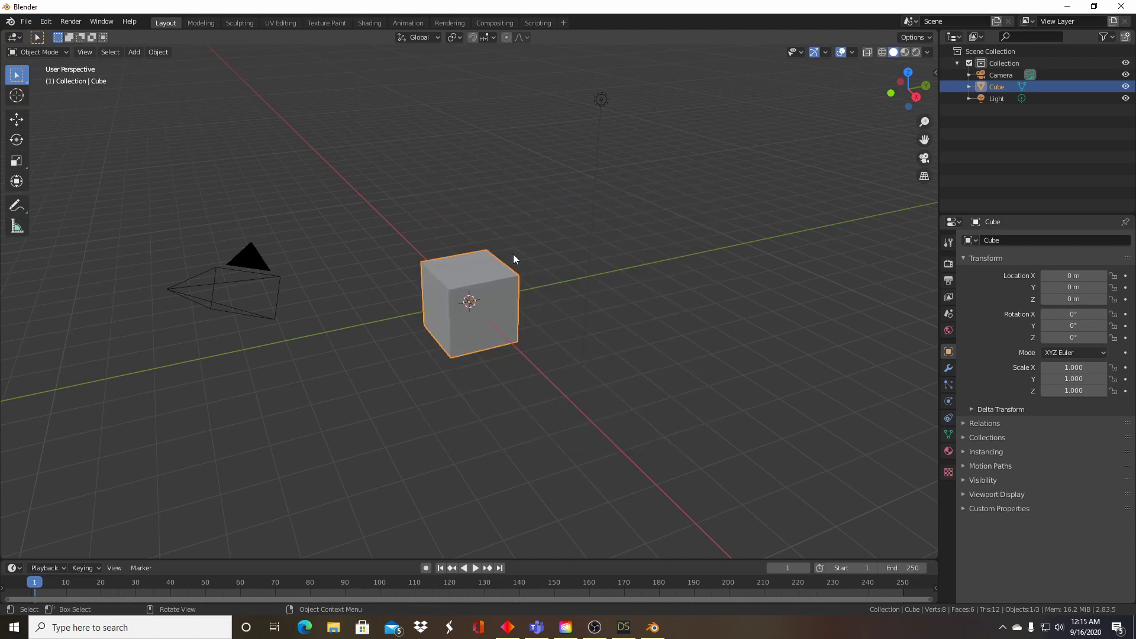
key(x)
click(486, 207)
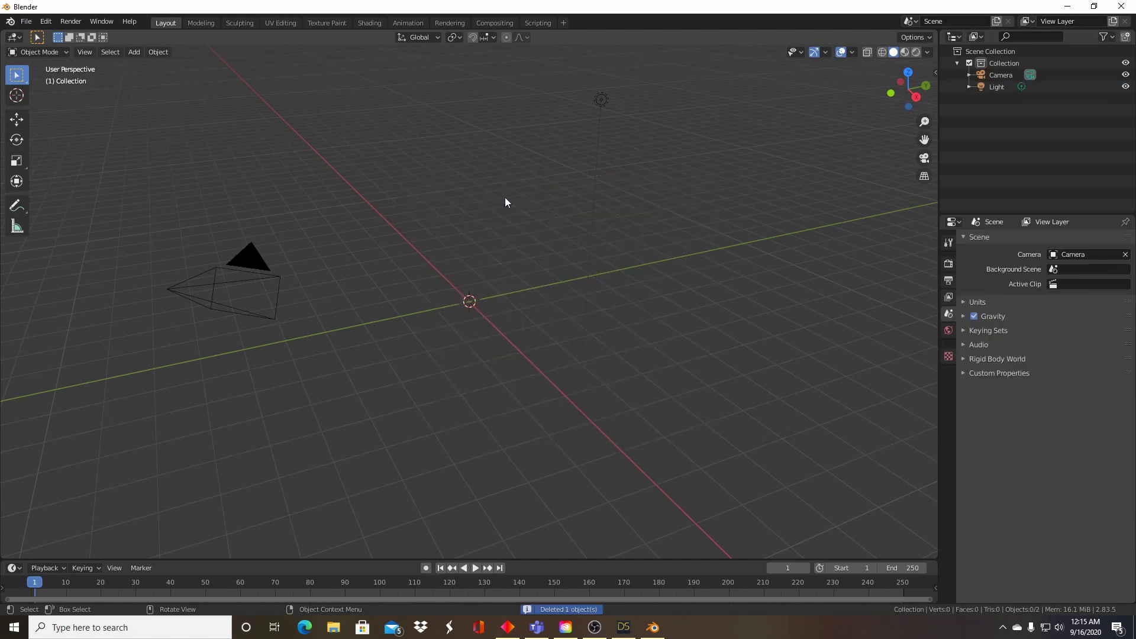
click(935, 74)
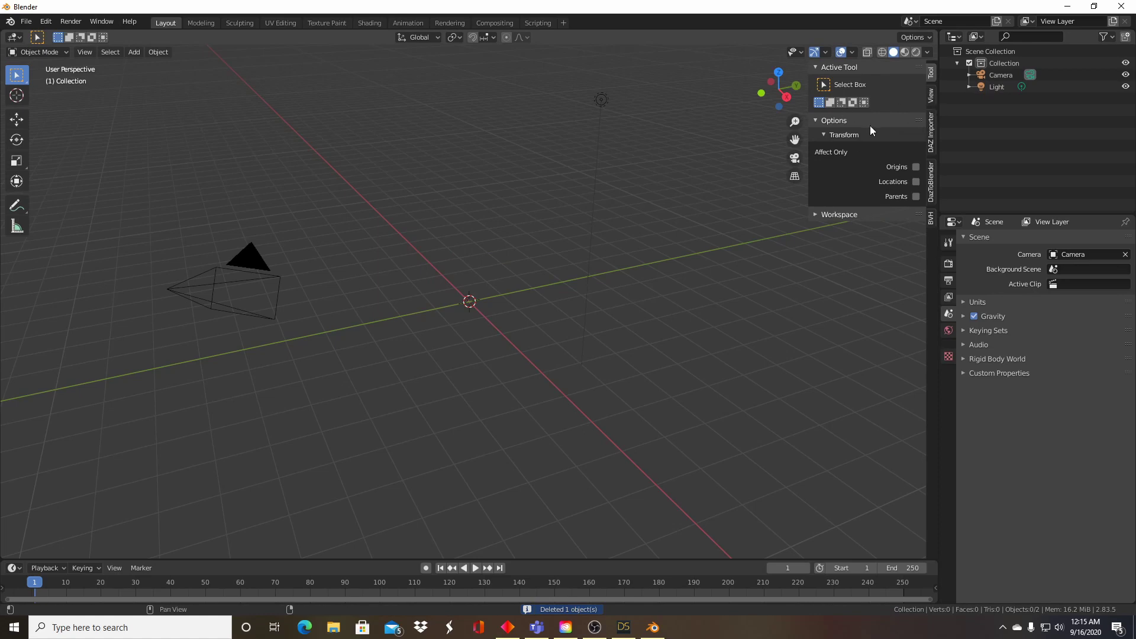
click(931, 132)
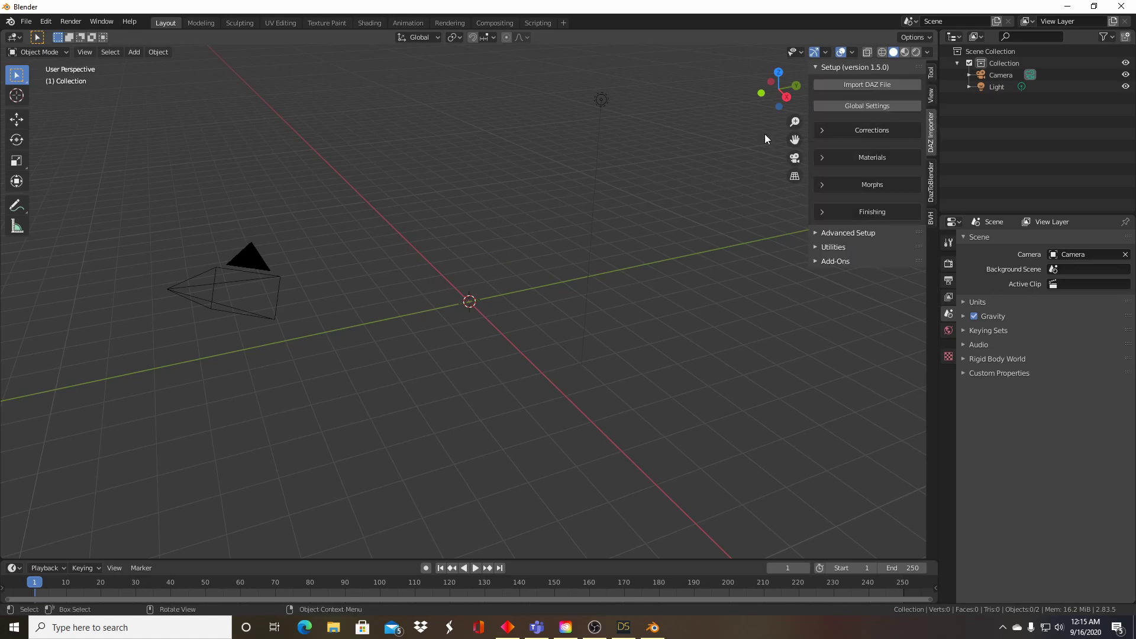
Import Lyla.duf from the recent Scenes folder with Import DAZ File.
click(858, 84)
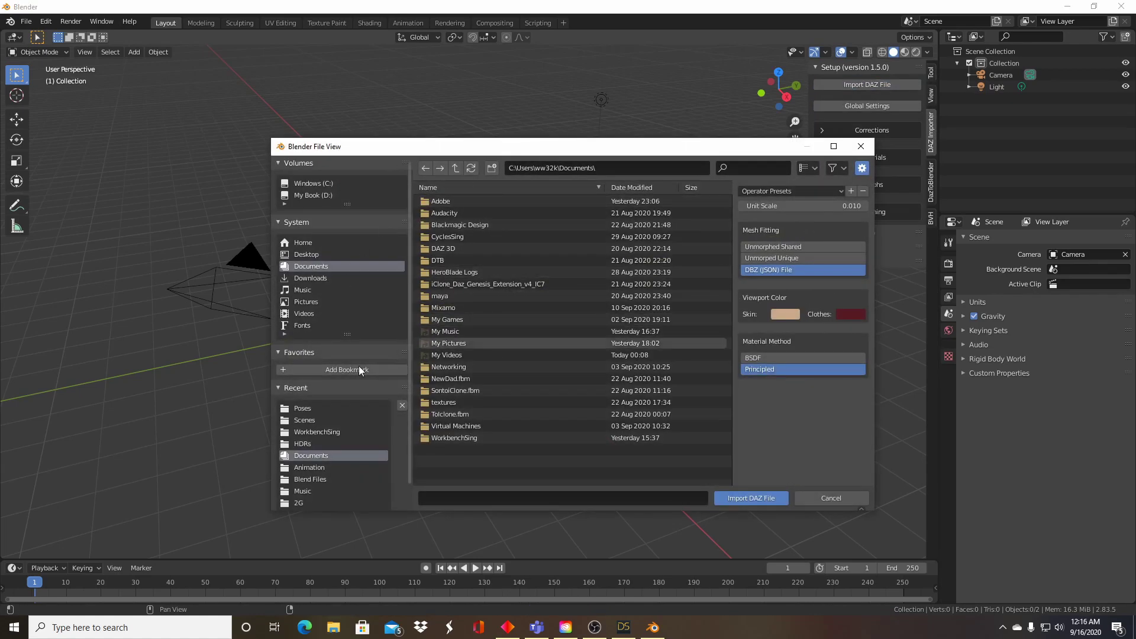
click(305, 420)
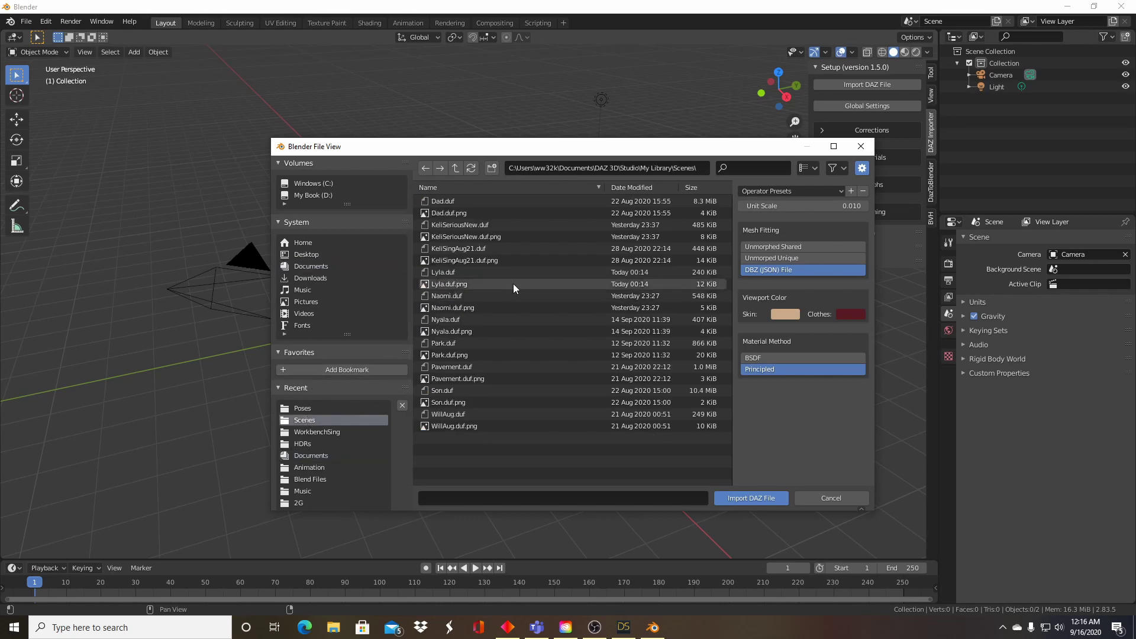
click(441, 271)
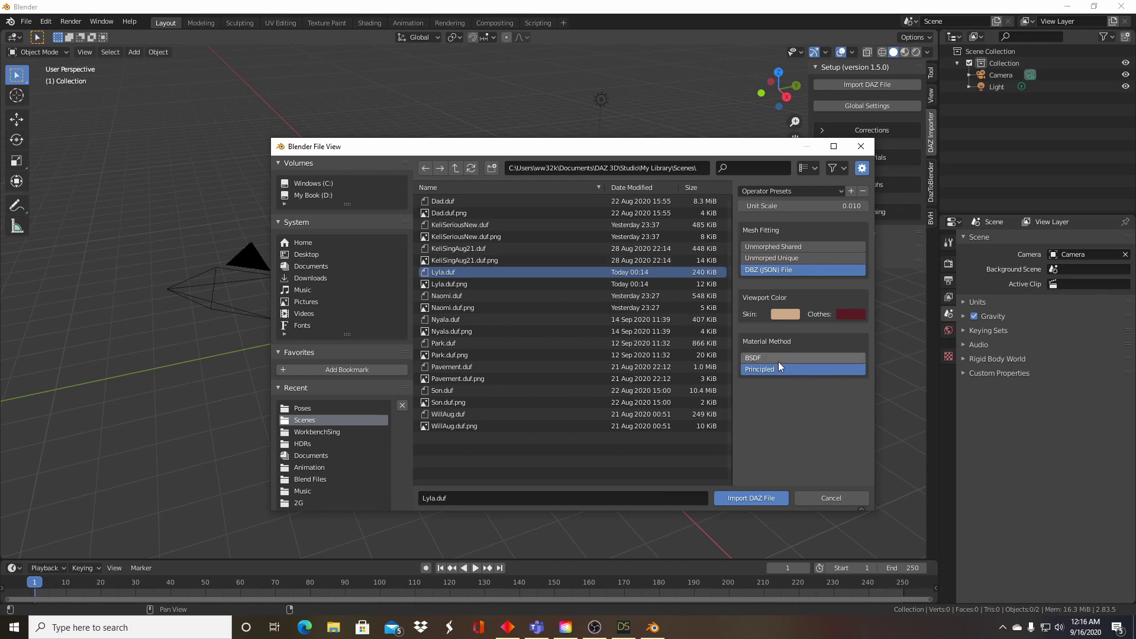
click(757, 498)
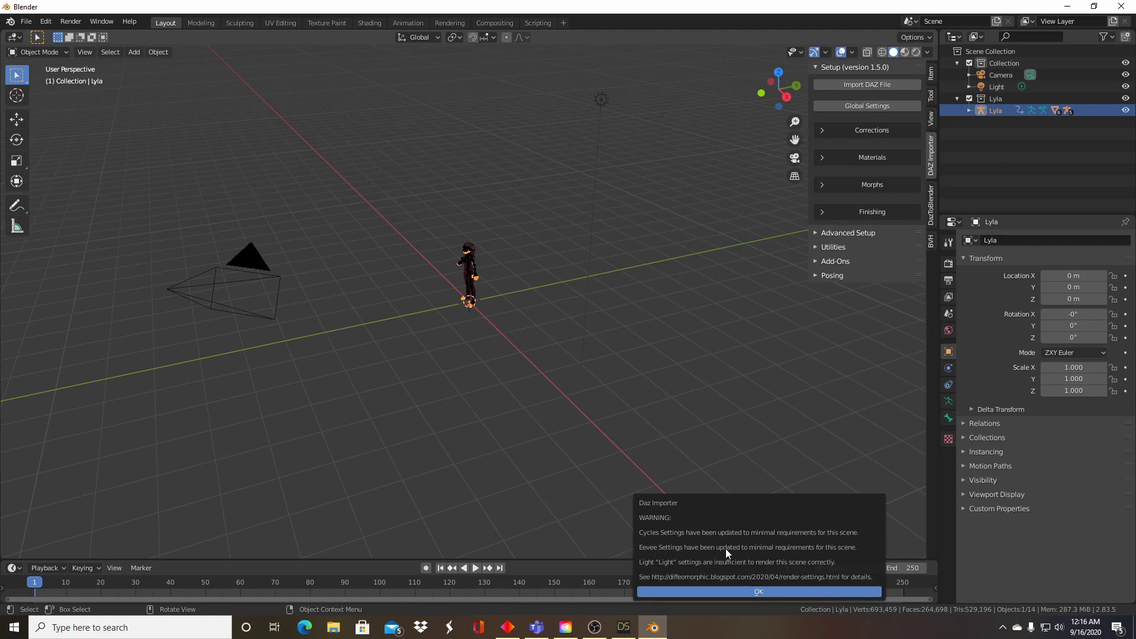
Dismiss the render-settings warning and frame a frontal view of Lyla's upper body.
click(711, 589)
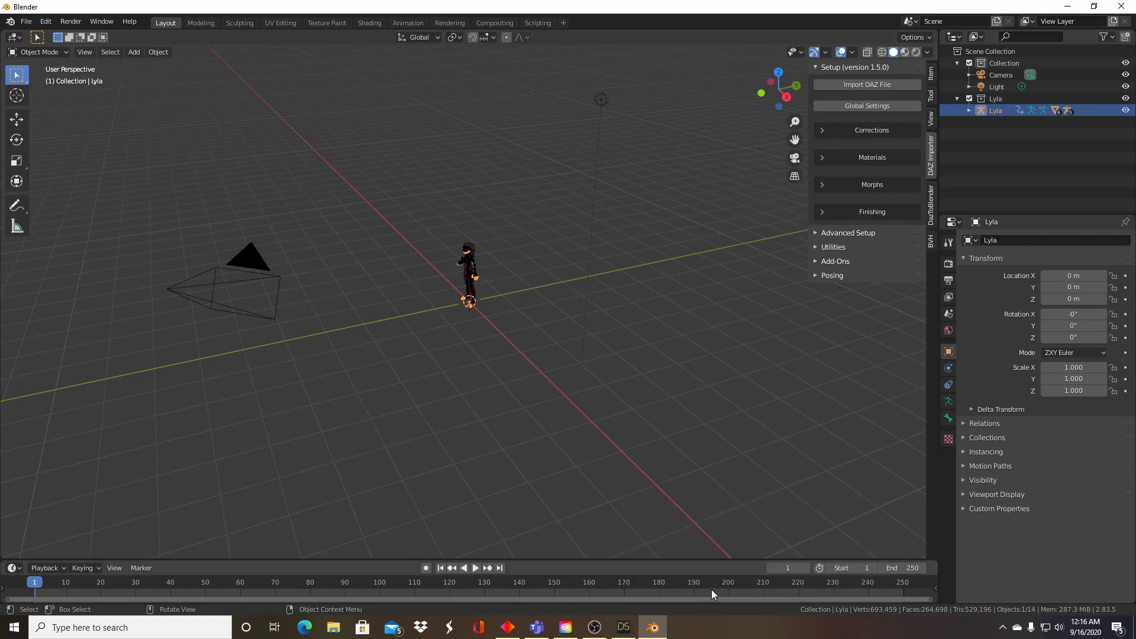
middle_drag(545, 335, 542, 303)
scroll(492, 318, up, 5)
scroll(492, 315, up, 3)
middle_drag(503, 350, 524, 236)
scroll(515, 250, up, 5)
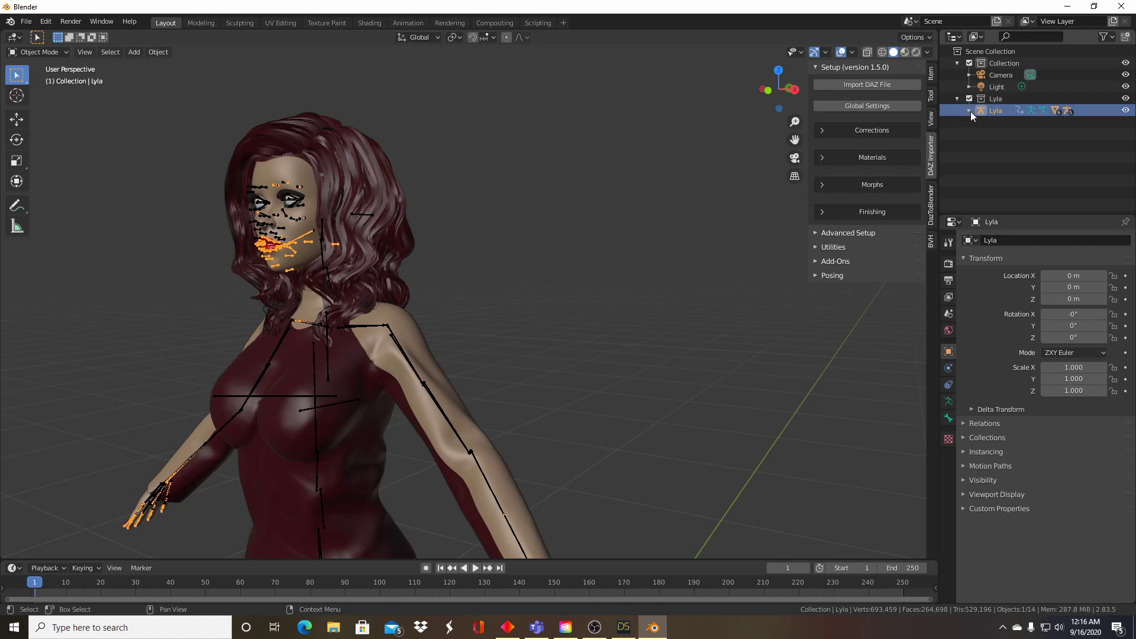
Select the uniform pants, jacket, boots, Lana Hair and eyelashes, with the Lyla rig active.
click(969, 111)
scroll(994, 178, down, 1)
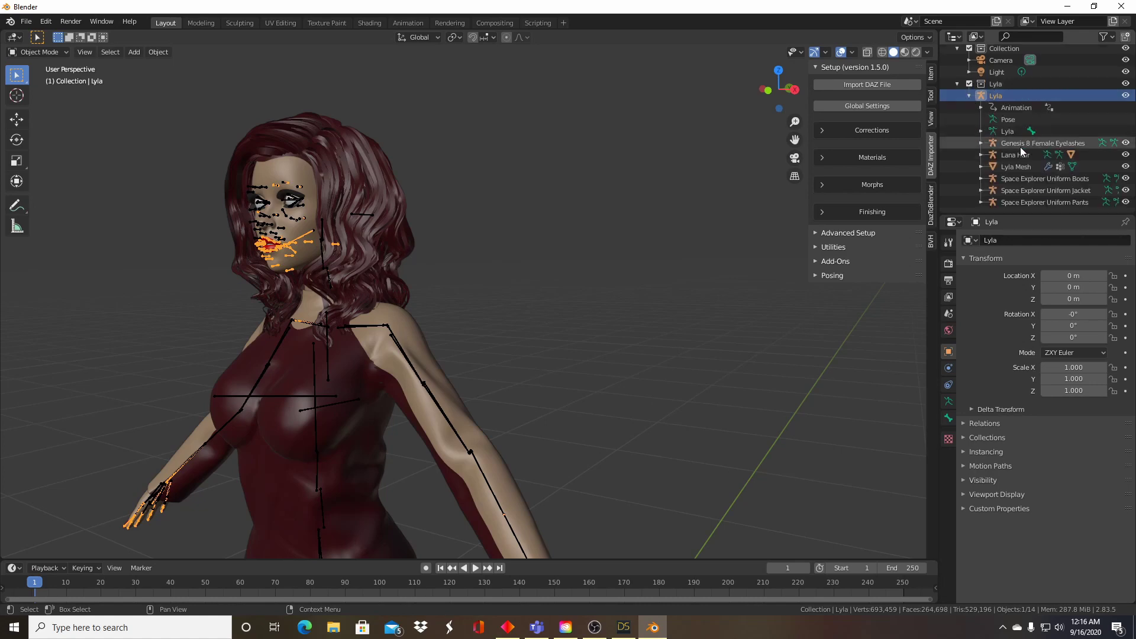
click(1000, 203)
ctrl+click(1000, 191)
ctrl+click(1006, 178)
ctrl+click(1009, 155)
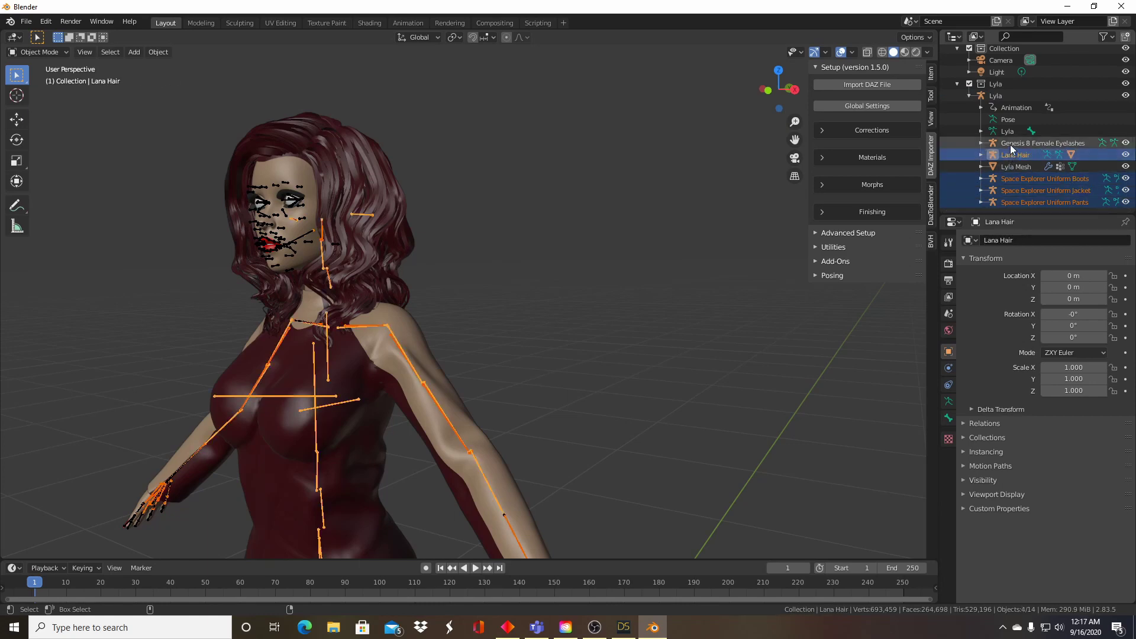
ctrl+click(1010, 145)
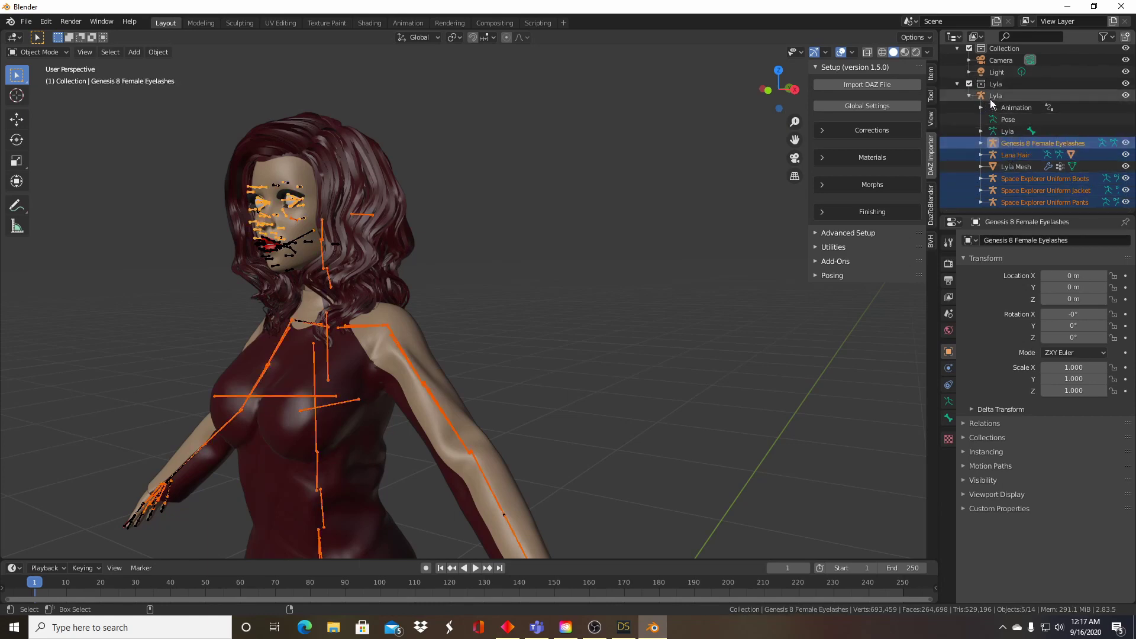
ctrl+click(994, 97)
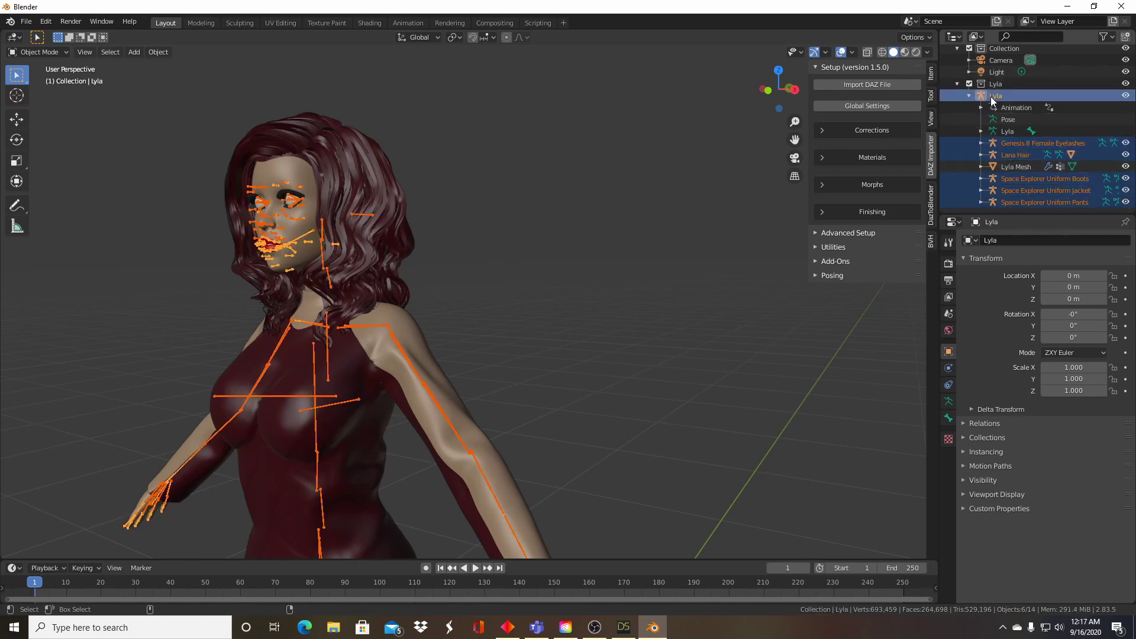
Merge the selected rigs into Lyla via Corrections > Merge Rigs, confirming with OK.
click(829, 132)
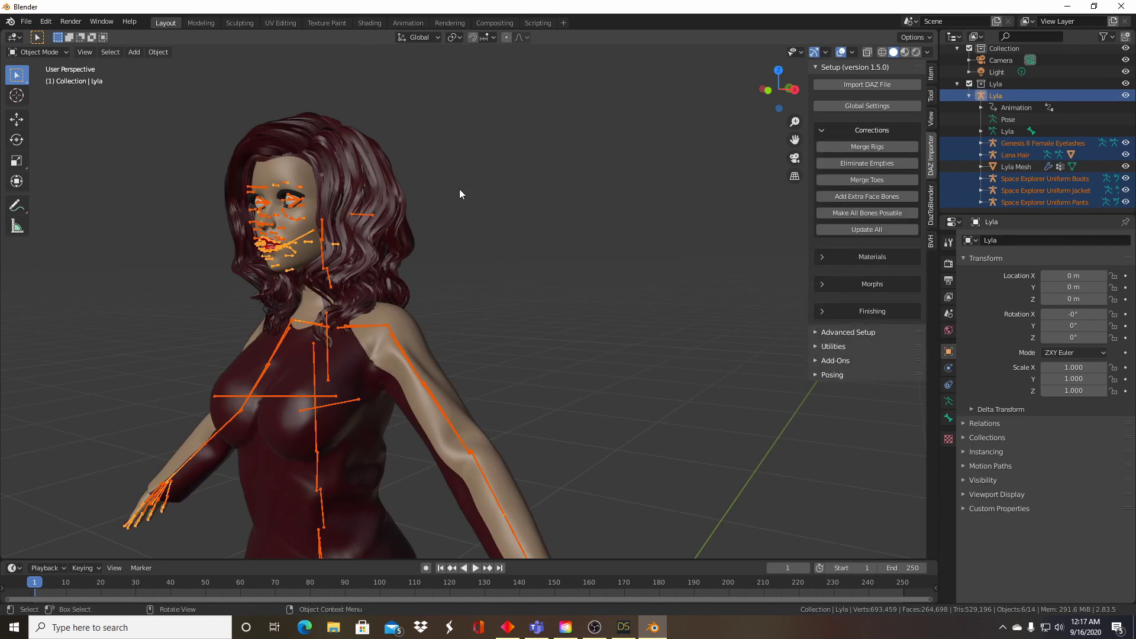
click(862, 151)
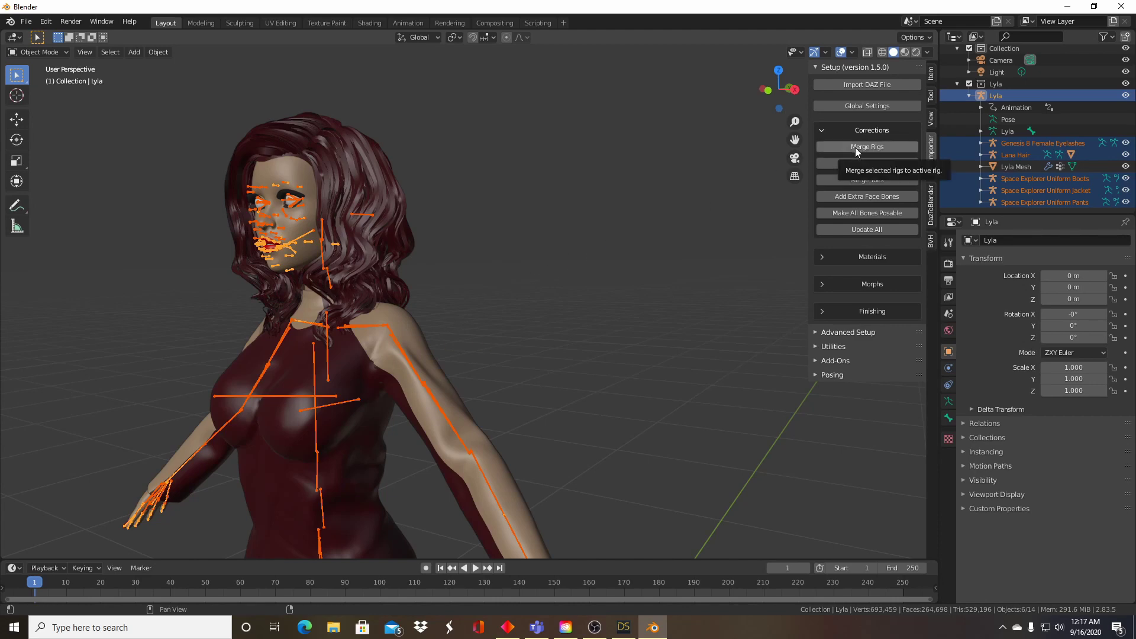
click(855, 148)
click(820, 183)
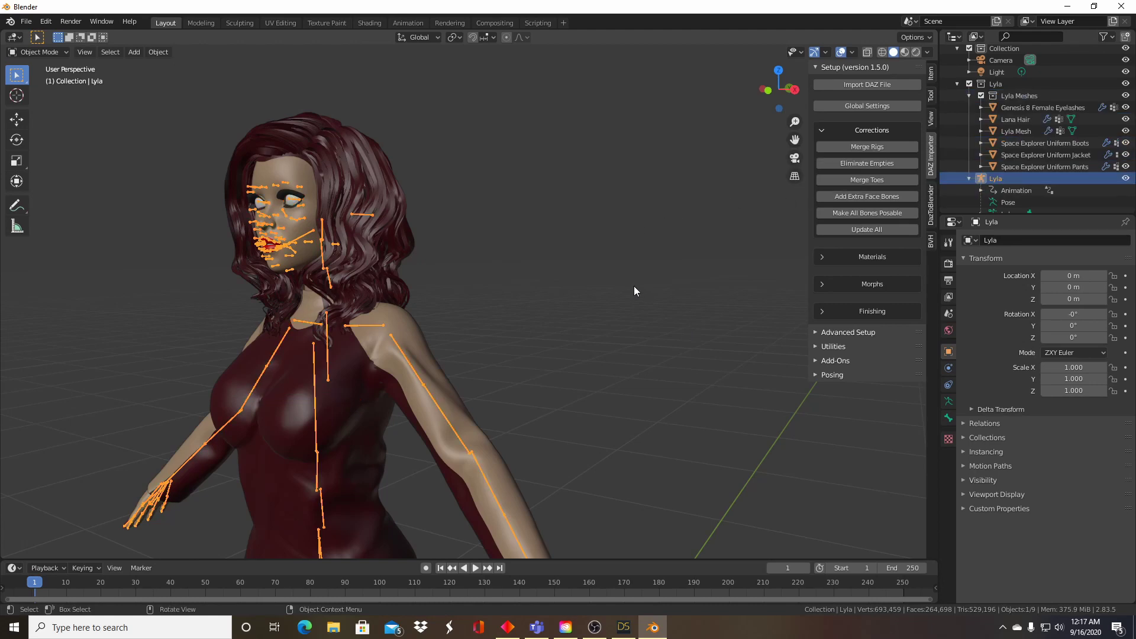
scroll(1031, 137, down, 1)
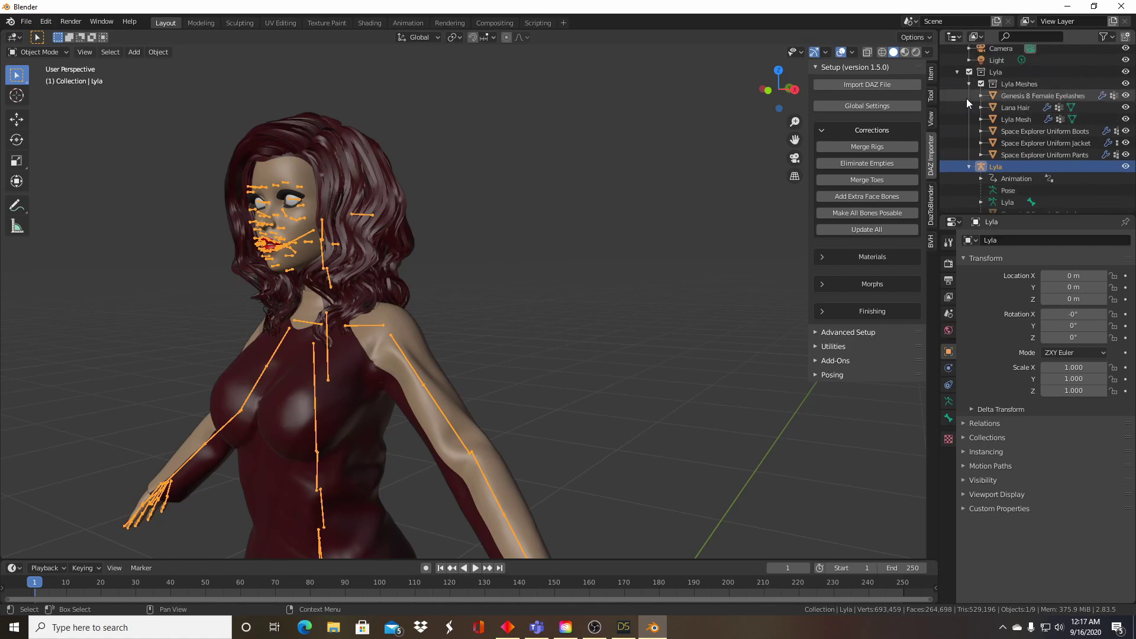
scroll(1030, 142, up, 2)
middle_drag(444, 235, 584, 261)
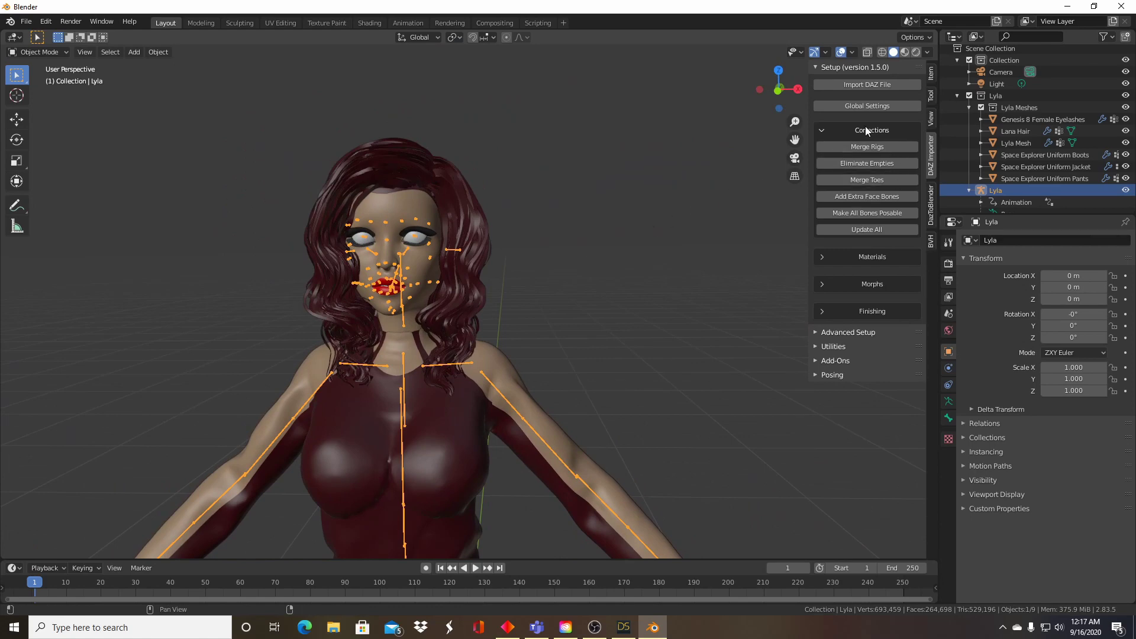
Collapse Corrections and import every DAZ facial unit morph, brow through tongue, onto Lyla.
click(861, 130)
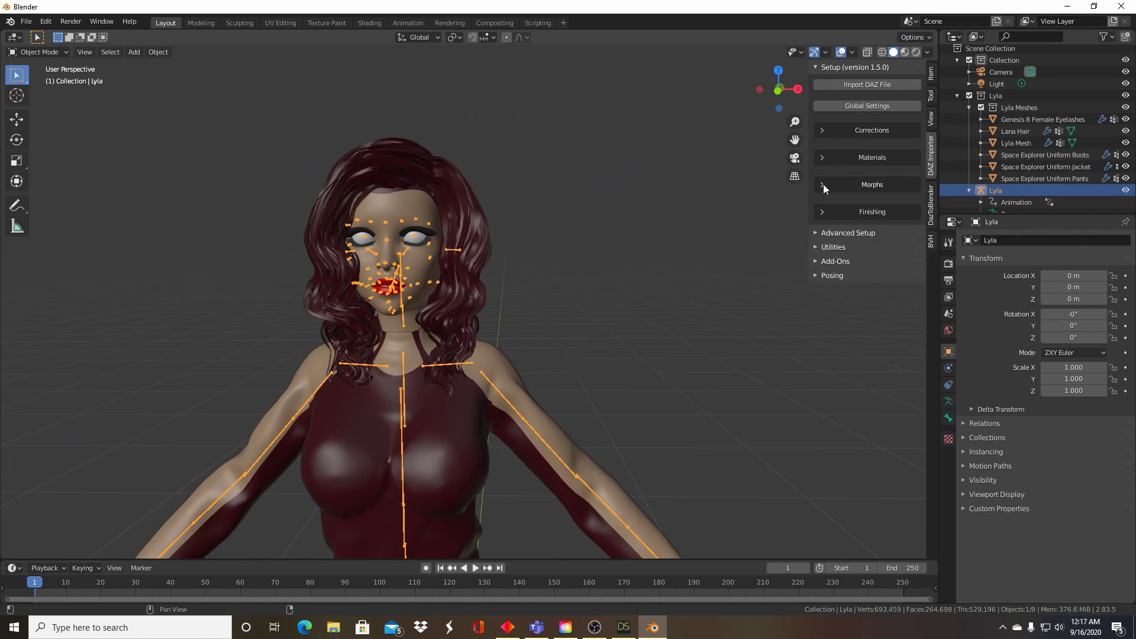
middle_drag(581, 257, 679, 320)
scroll(661, 297, up, 2)
scroll(654, 290, up, 2)
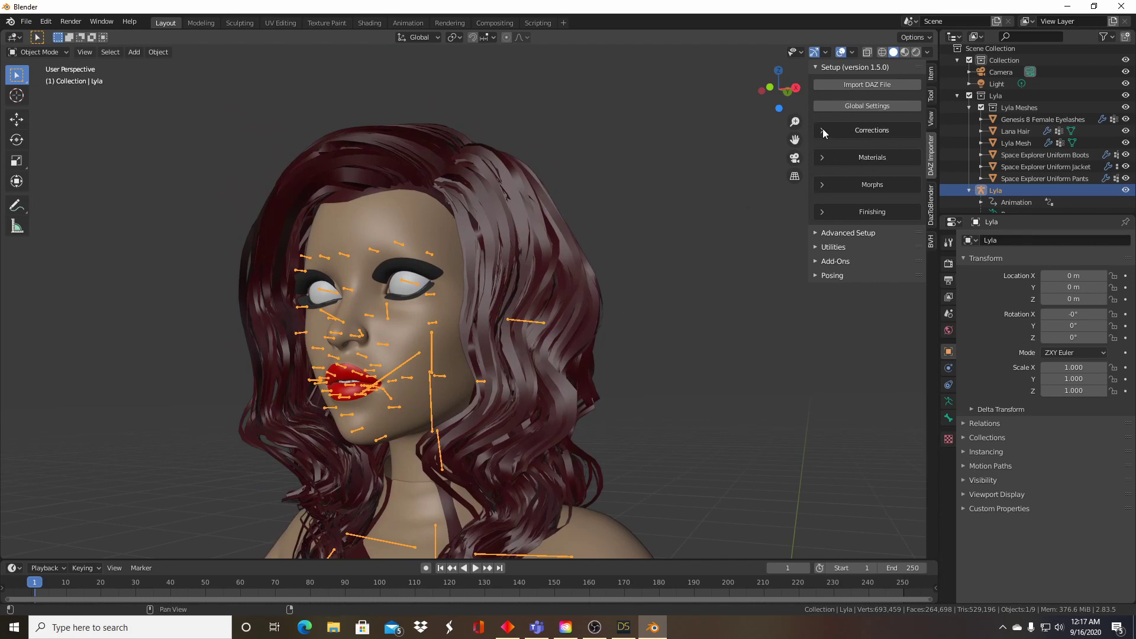
click(822, 188)
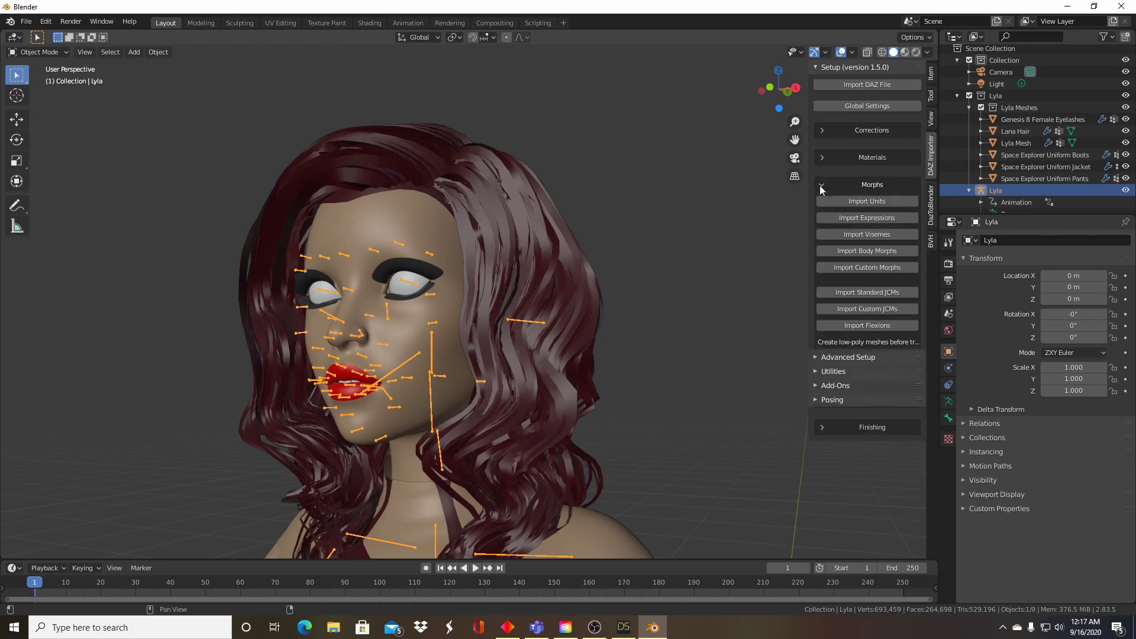
click(853, 200)
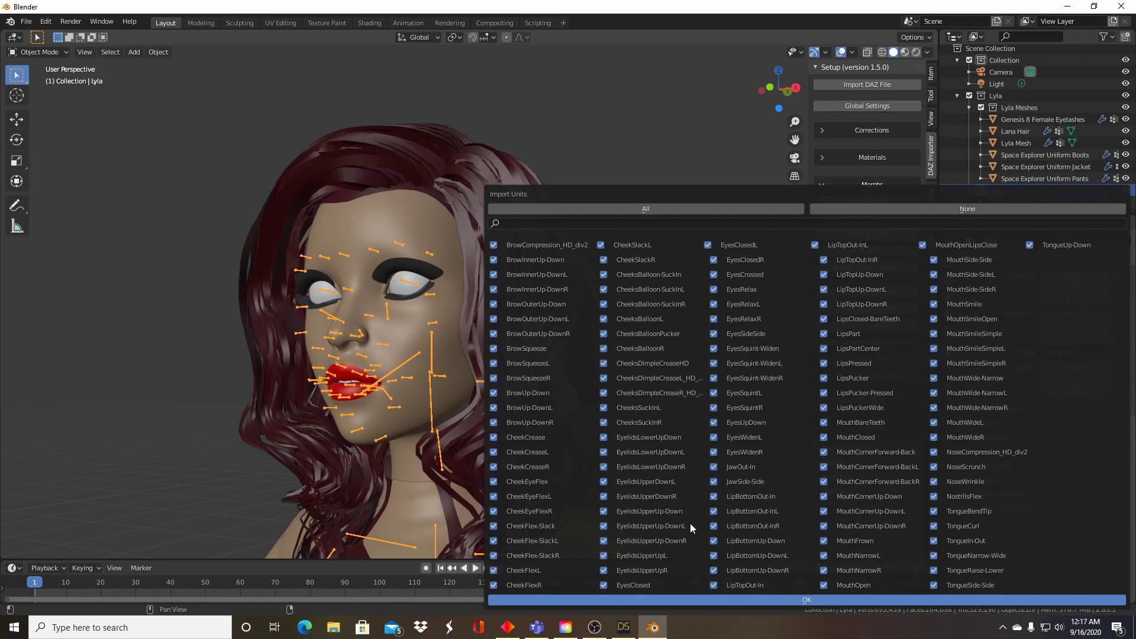
key(Return)
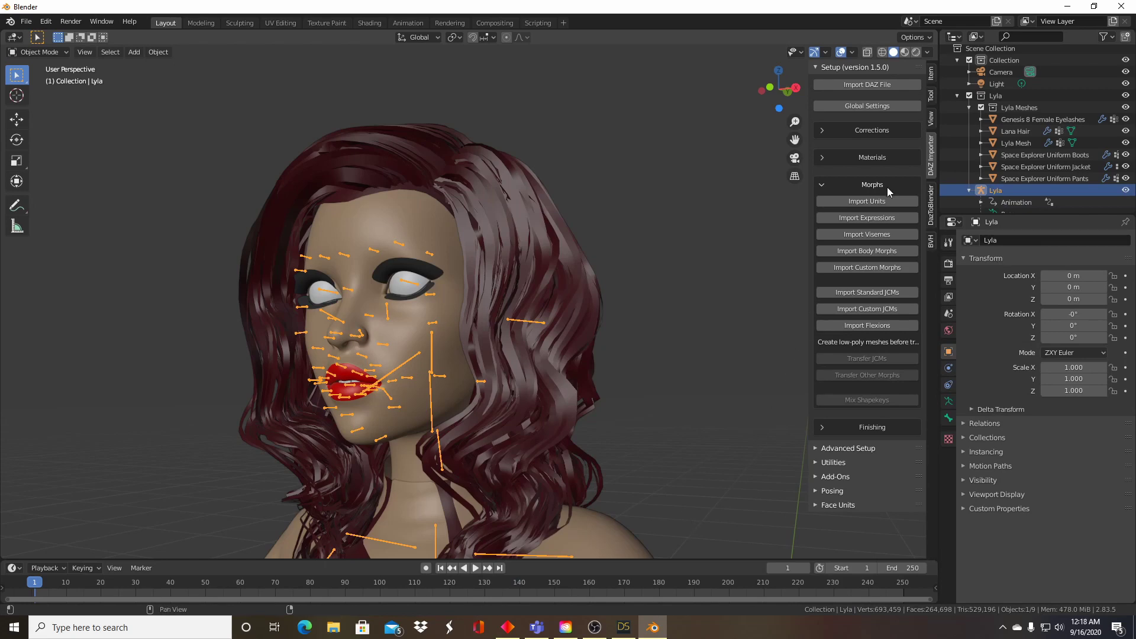
Import the DAZ expression morphs and the full set of viseme morphs, AA through W.
click(864, 218)
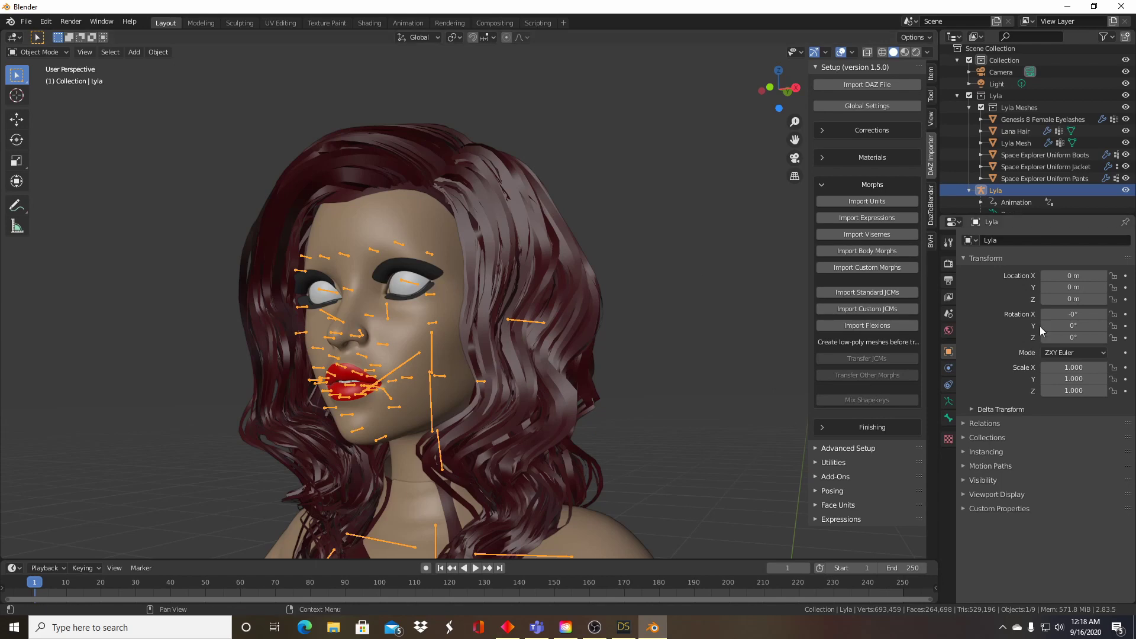
click(865, 238)
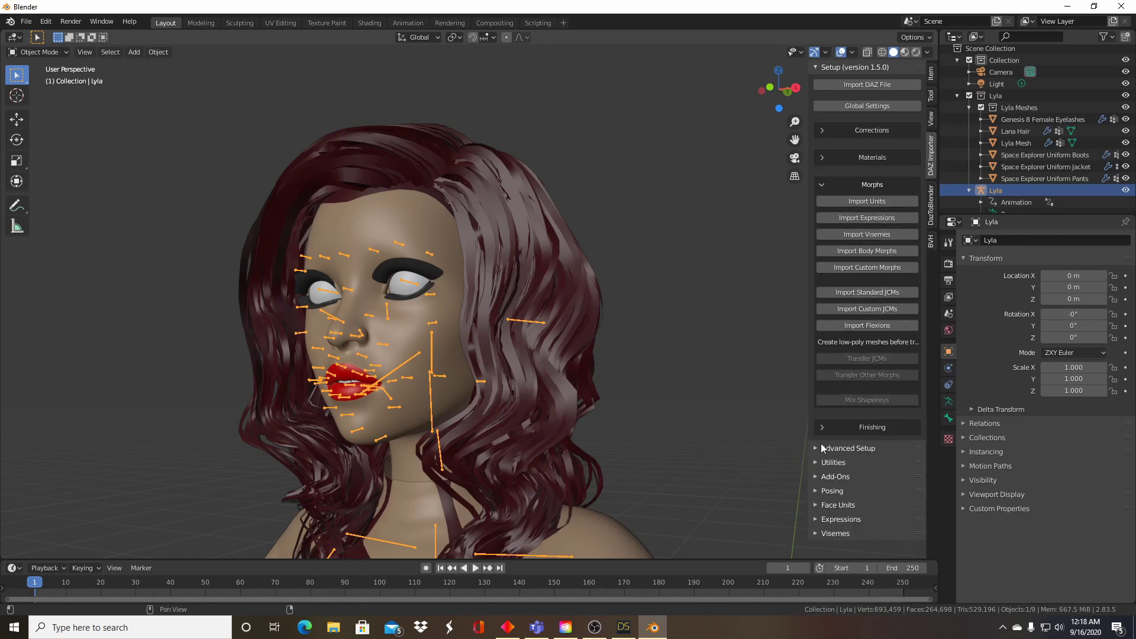
Import the LongConvo.duf animation from the recent Poses folder as an action on Lyla's rig.
click(832, 491)
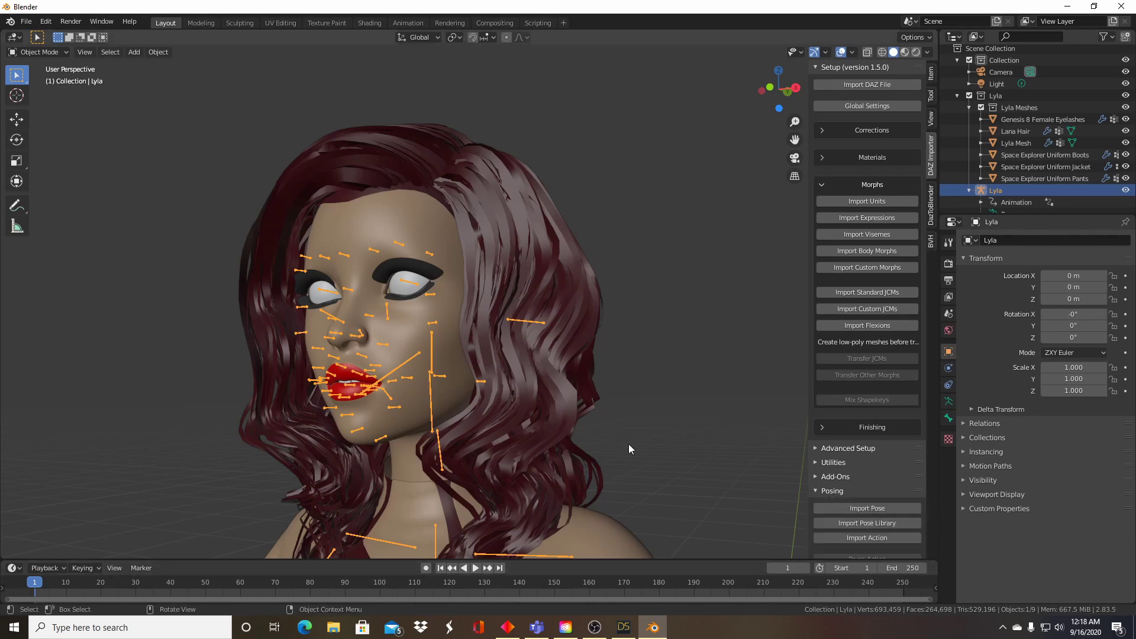
scroll(745, 474, down, 5)
scroll(744, 473, up, 5)
shift+scroll(748, 488, down, 4)
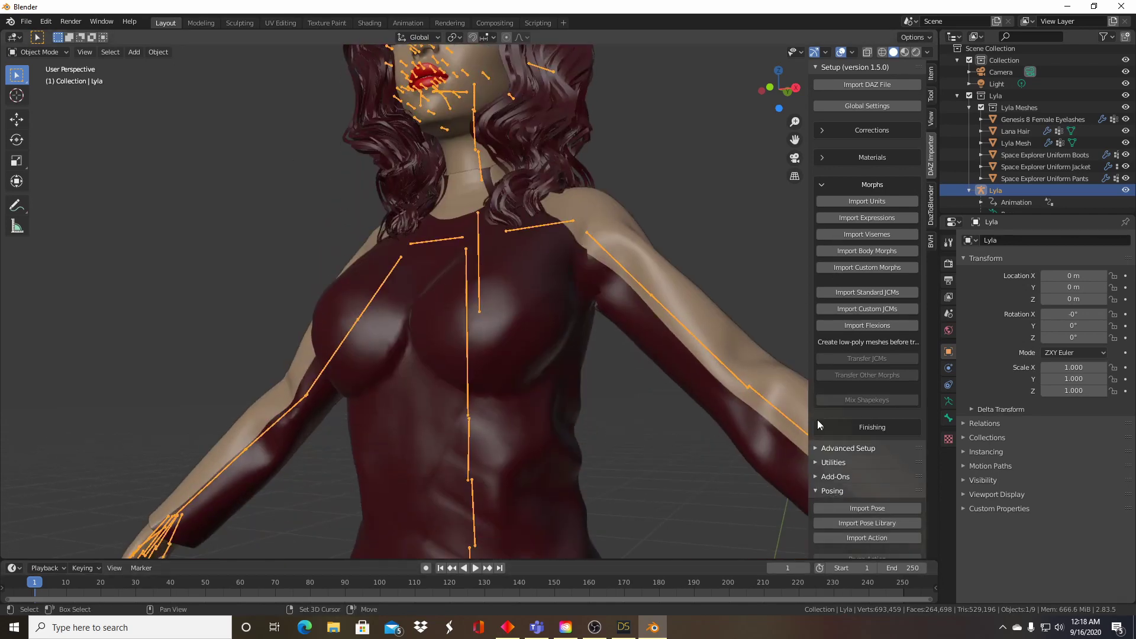
click(864, 540)
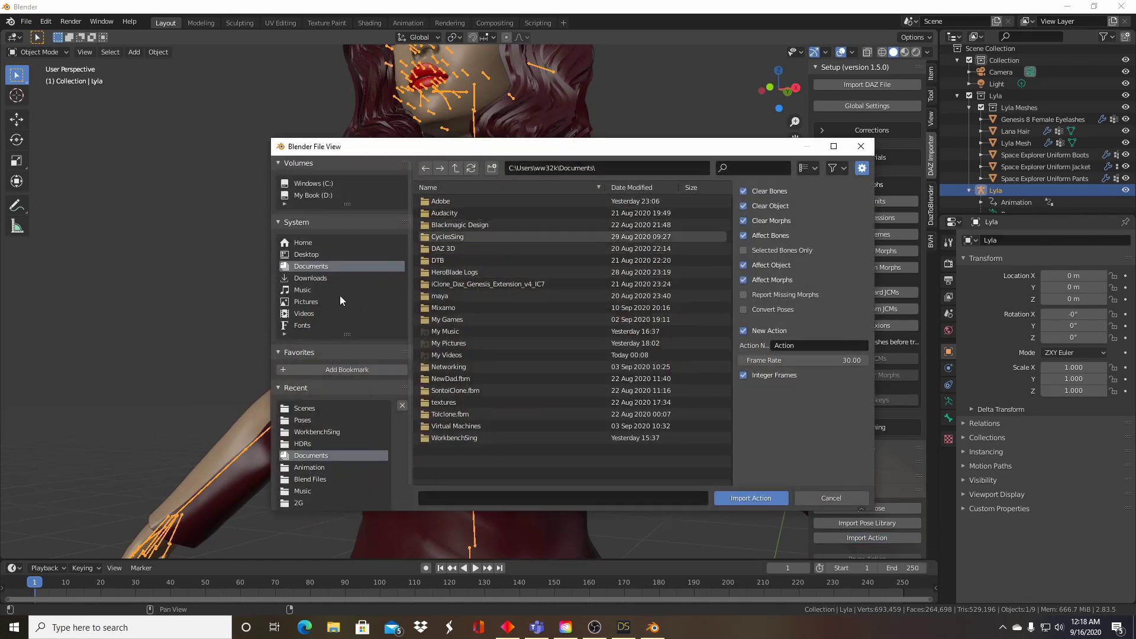
click(303, 420)
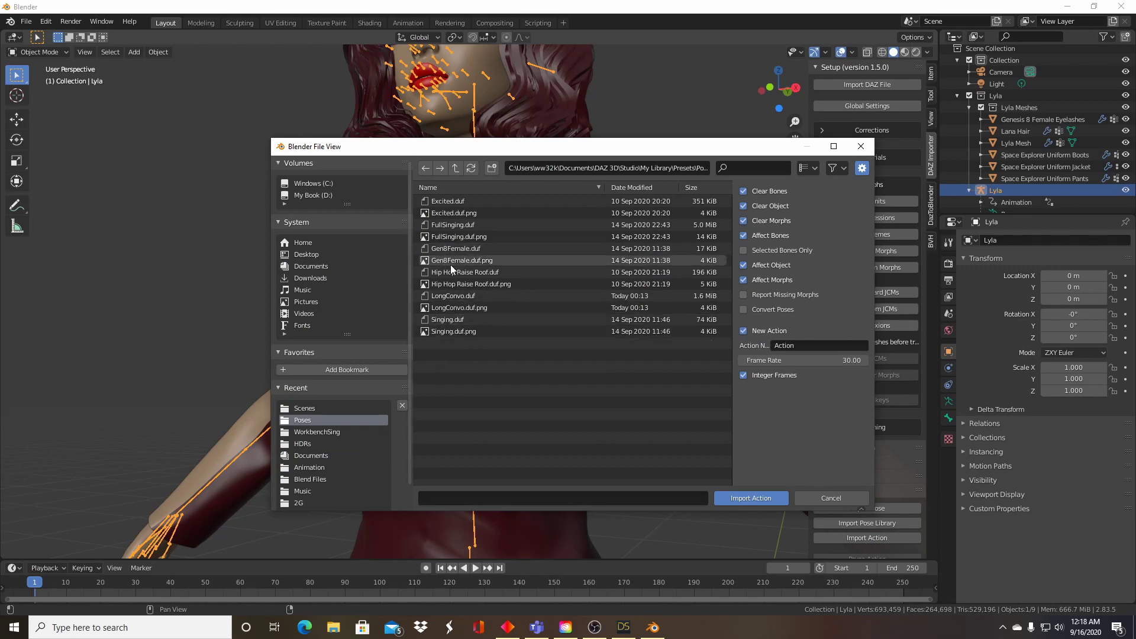
click(449, 306)
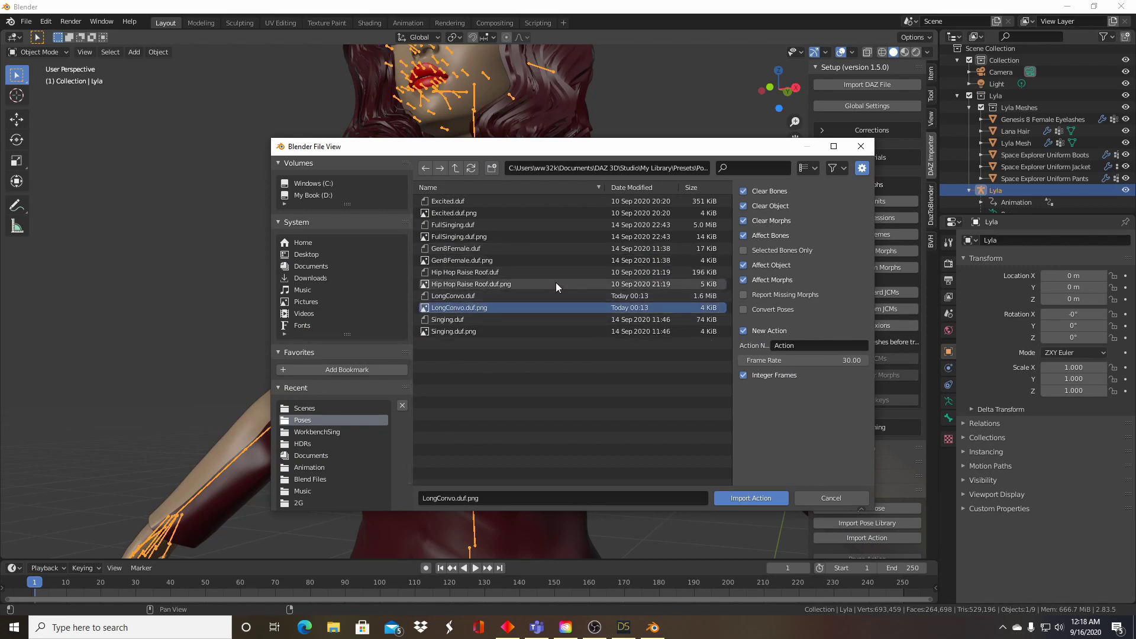
click(756, 499)
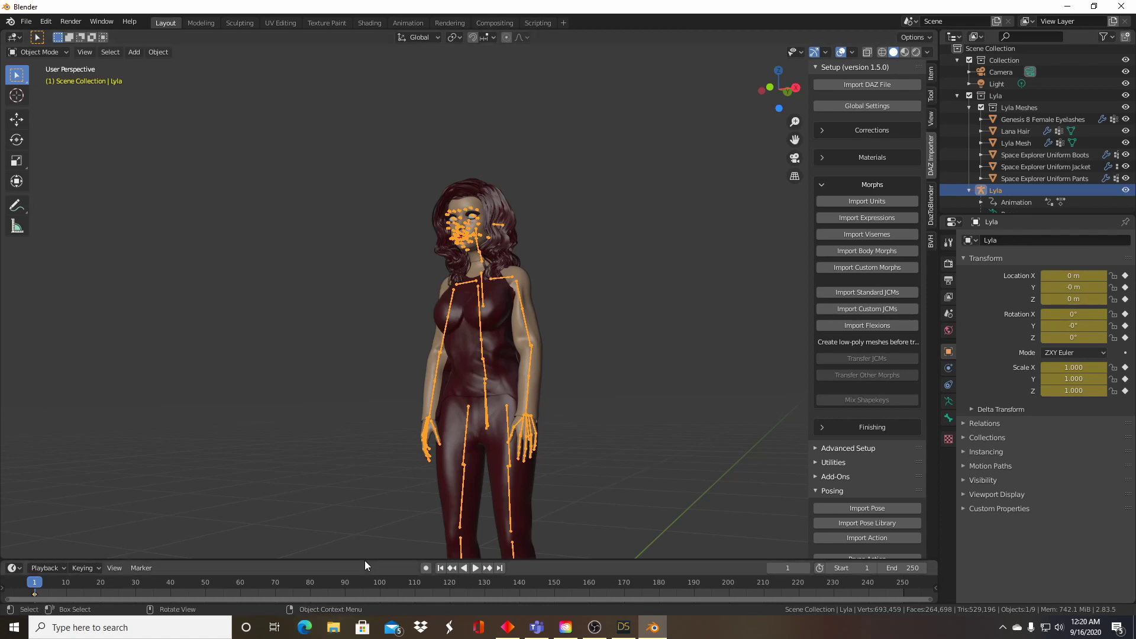
Make the timeline area taller and briefly play the imported animation.
drag(365, 560, 364, 469)
scroll(534, 324, down, 5)
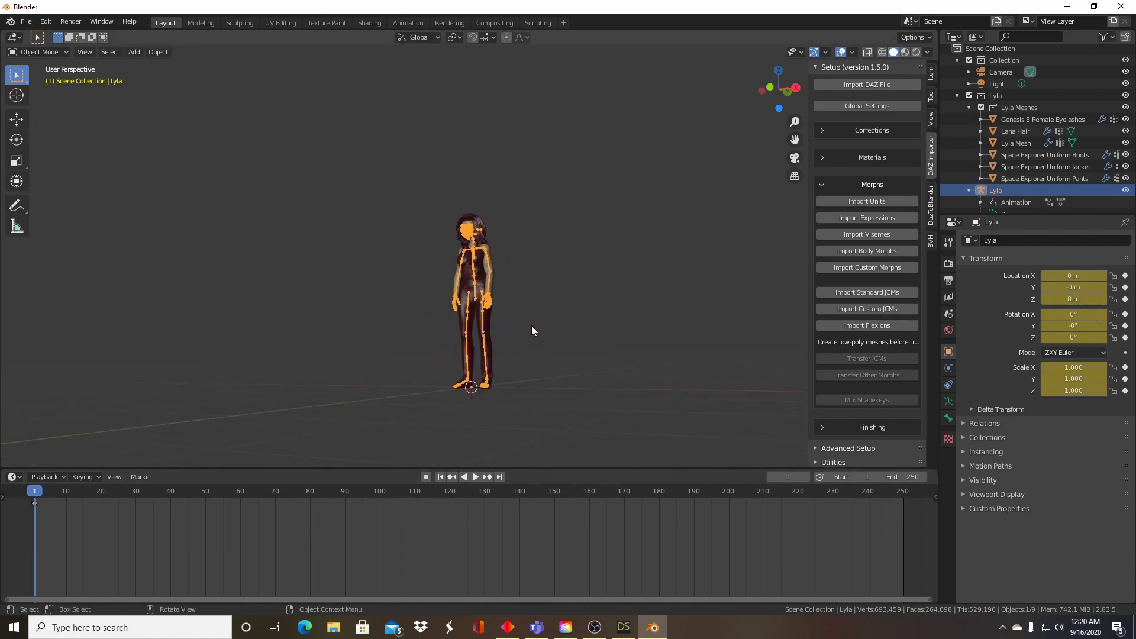
key(space)
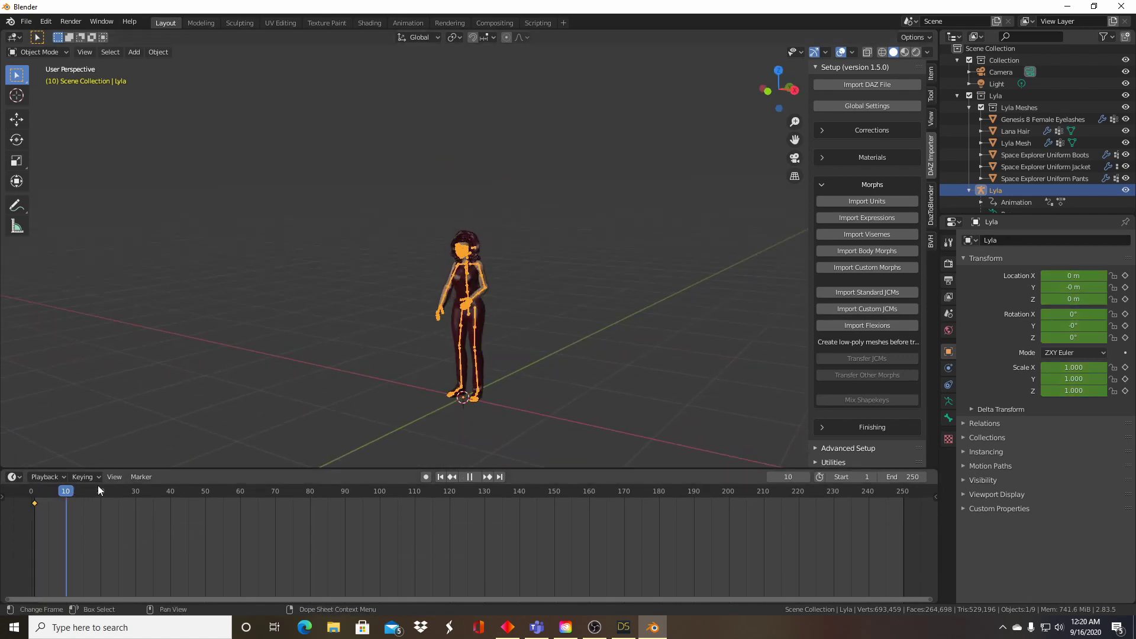
key(space)
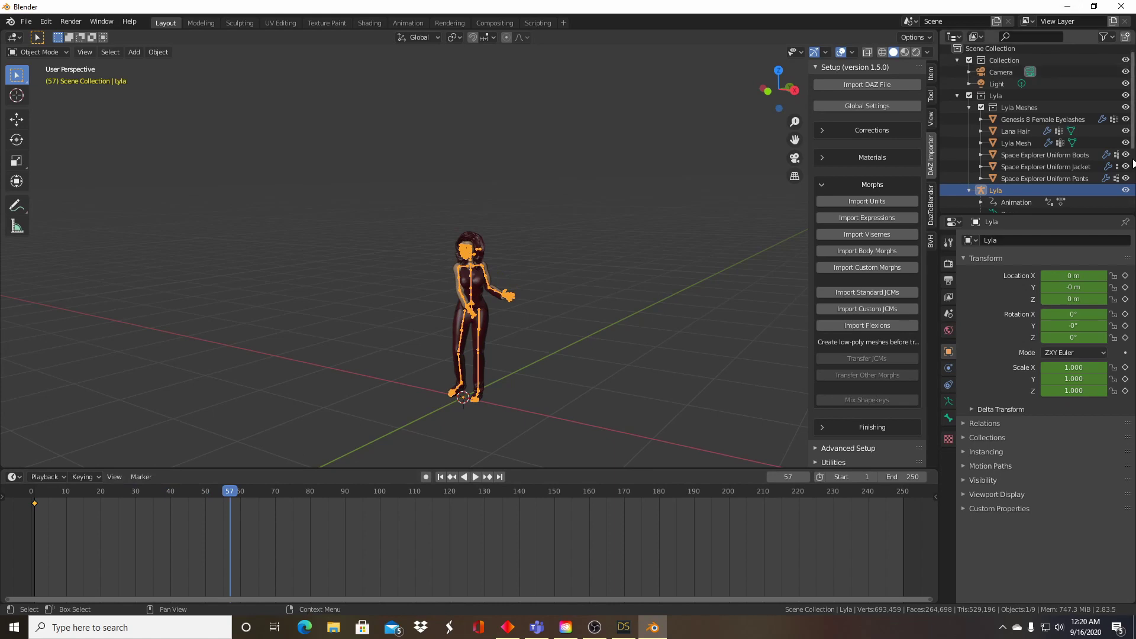
Hide the Lyla armature in the viewport and play the animation again.
click(1125, 190)
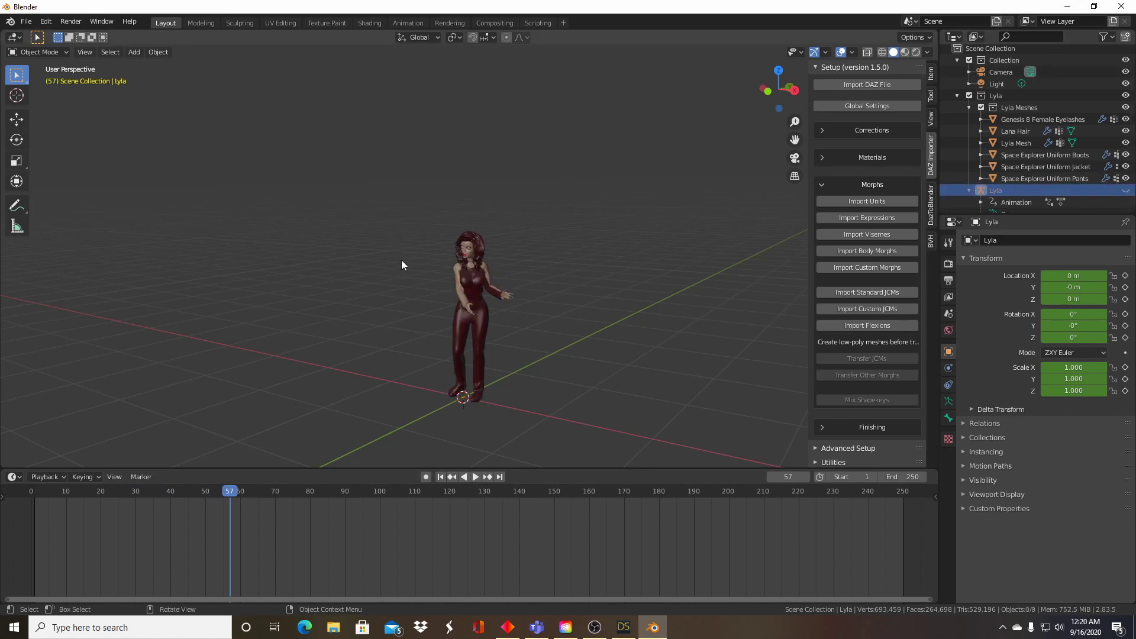
scroll(408, 259, up, 4)
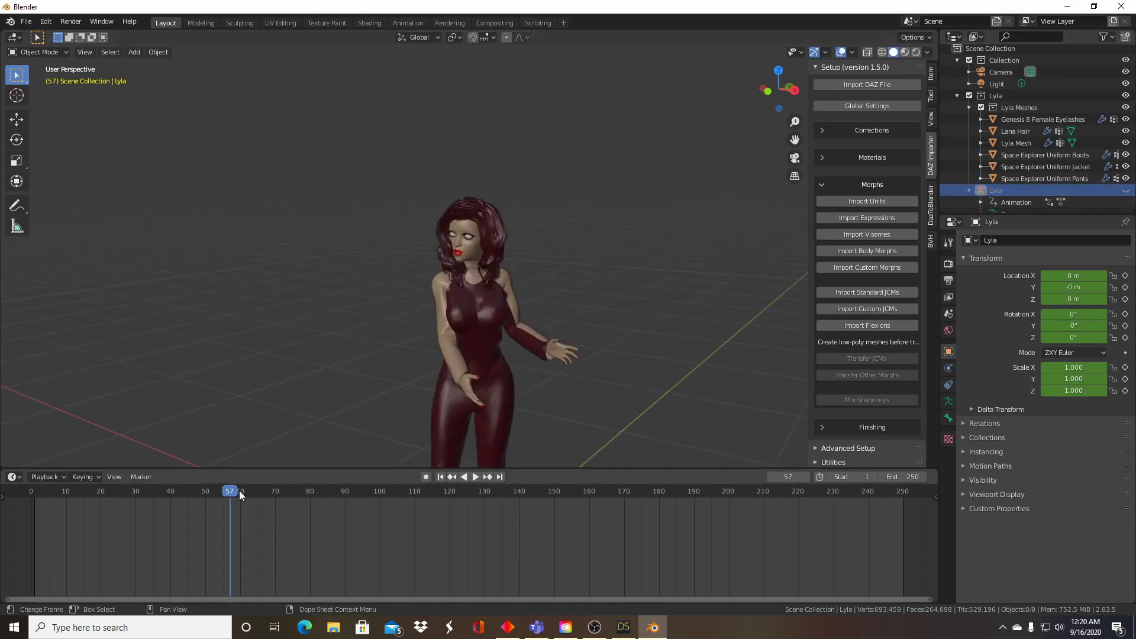
key(space)
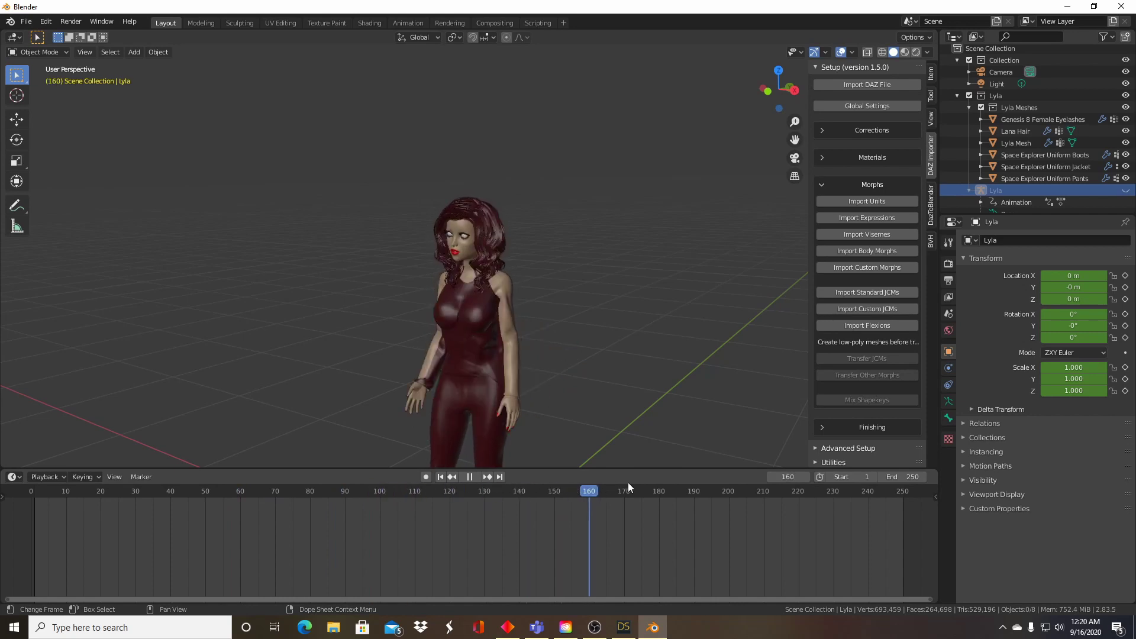
key(space)
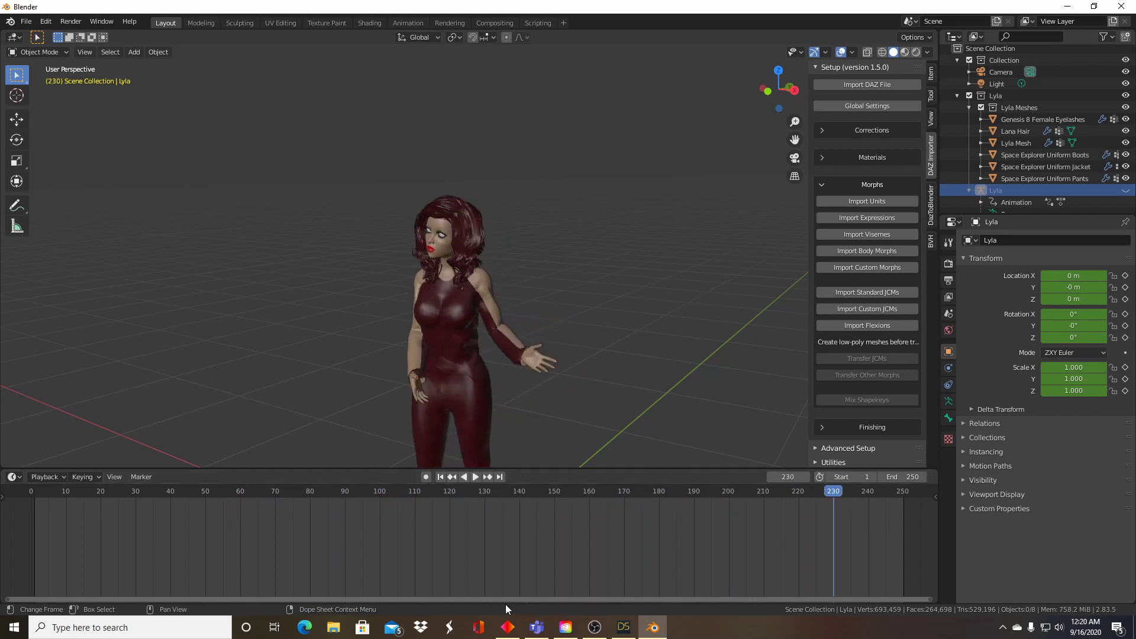
Zoom out the timeline and scrub the animation past frame 250 to frame 1273.
ctrl+middle_drag(751, 547, 476, 553)
drag(442, 500, 878, 478)
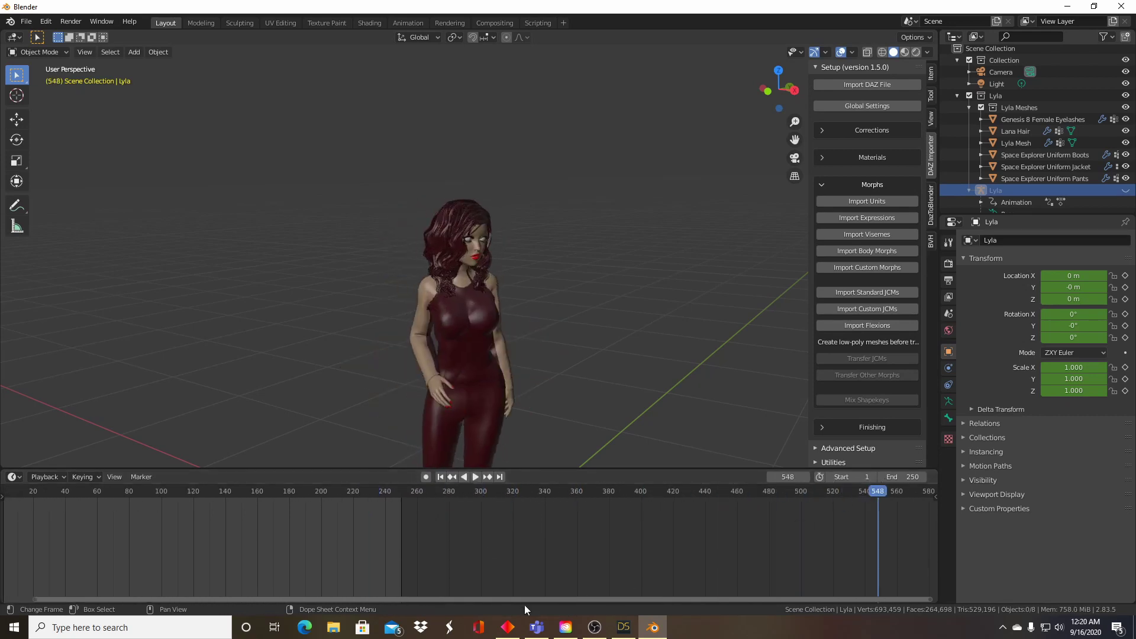
scroll(581, 555, down, 4)
middle_drag(796, 530, 482, 490)
drag(482, 490, 686, 496)
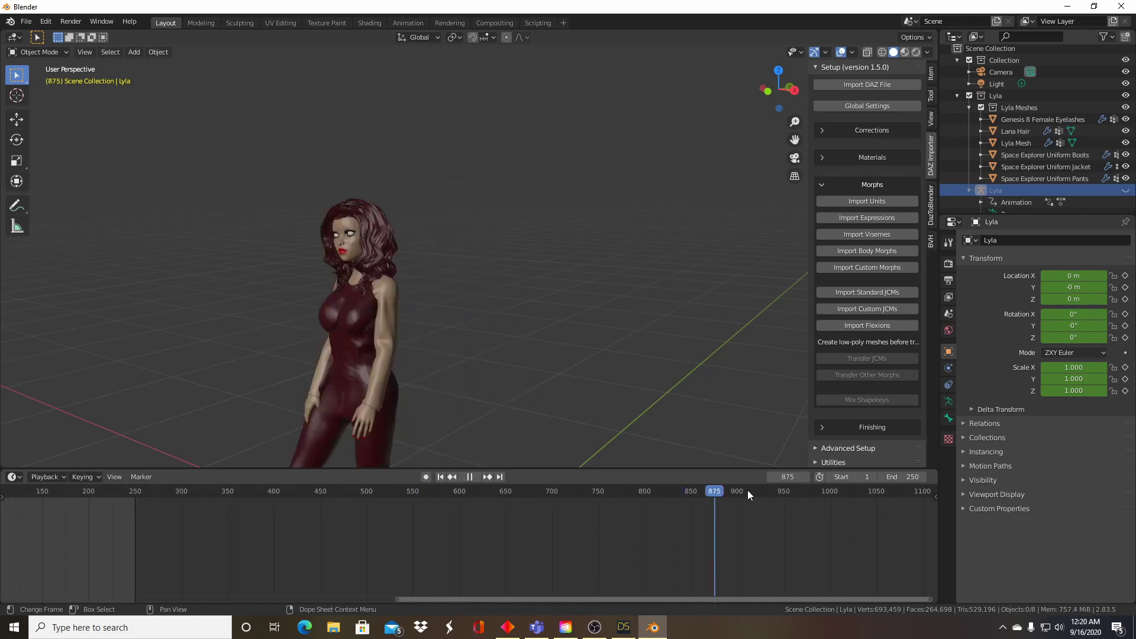
drag(750, 489, 911, 489)
key(space)
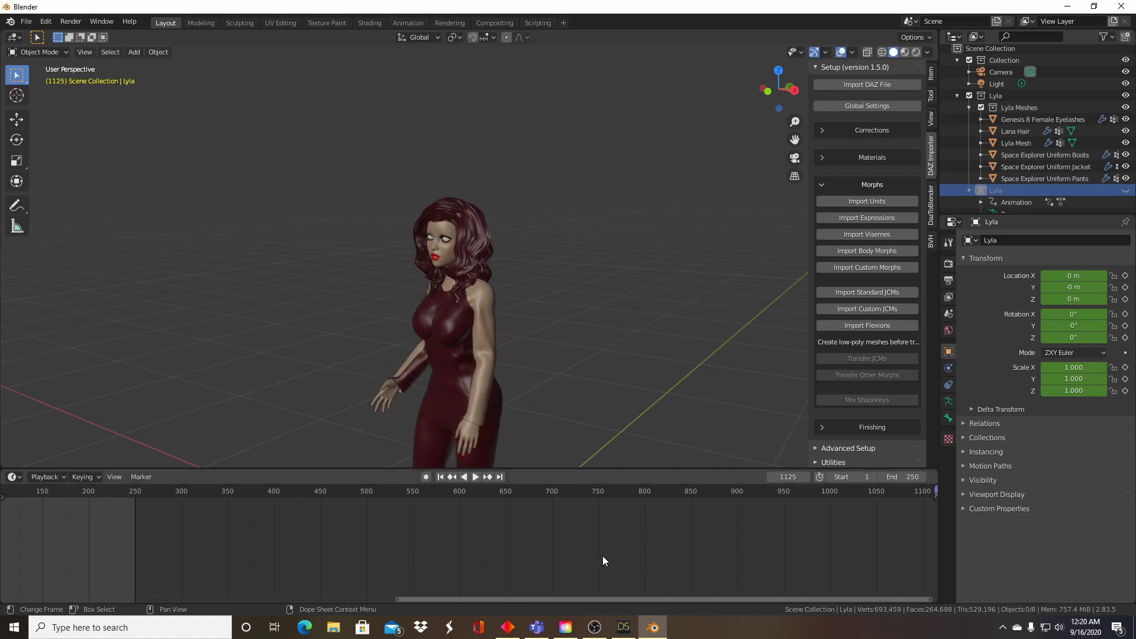
scroll(616, 533, right, 6)
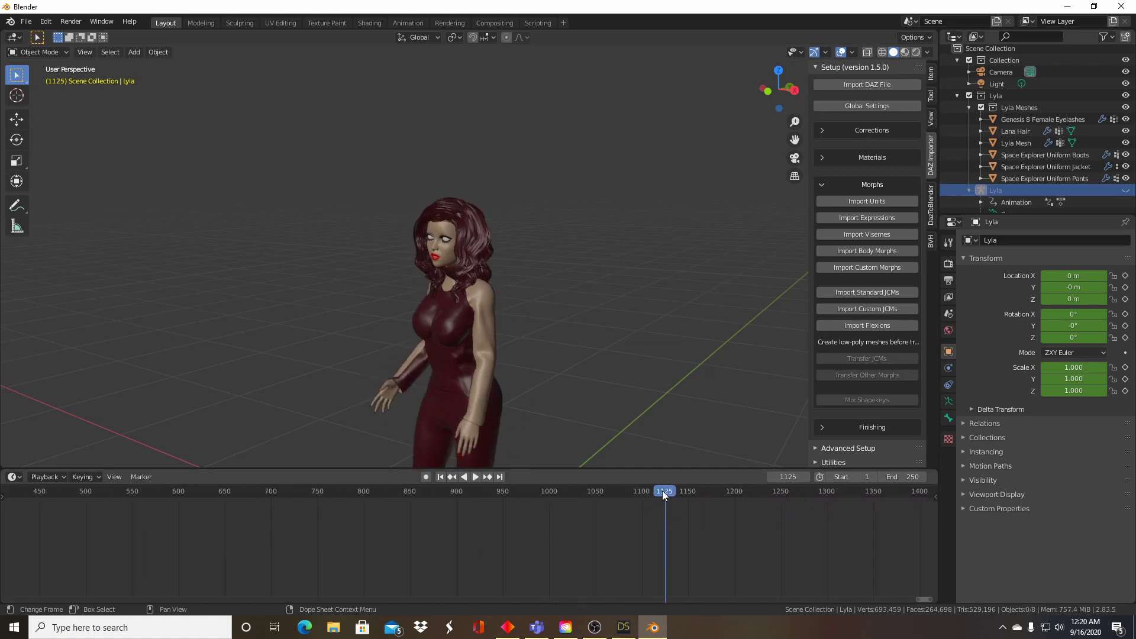
drag(676, 491, 801, 492)
Set the scene end frame to 1700 and play the animation onward.
click(893, 477)
text(1700)
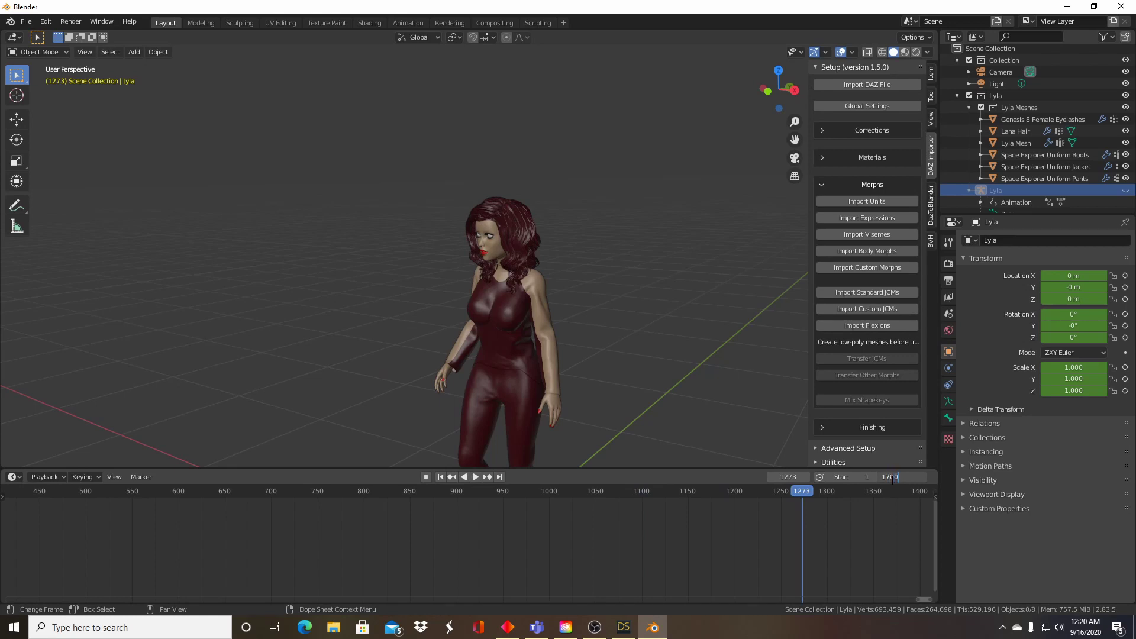
key(Return)
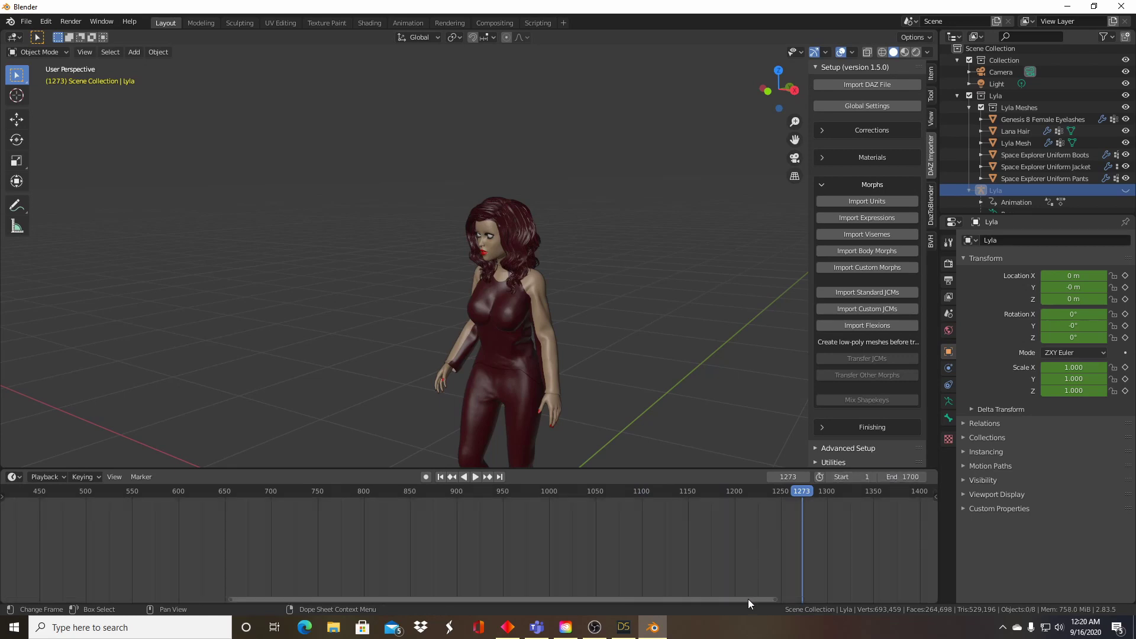
drag(747, 599, 890, 595)
key(space)
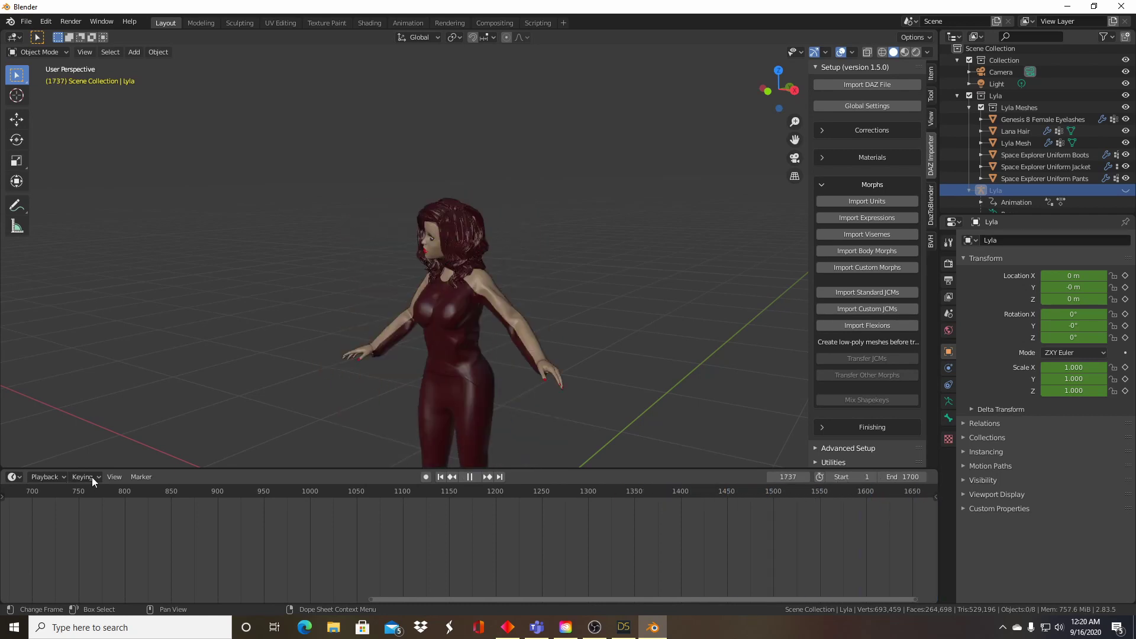
Stop playback at frame 1619 and scroll the timeline back toward the start.
key(Escape)
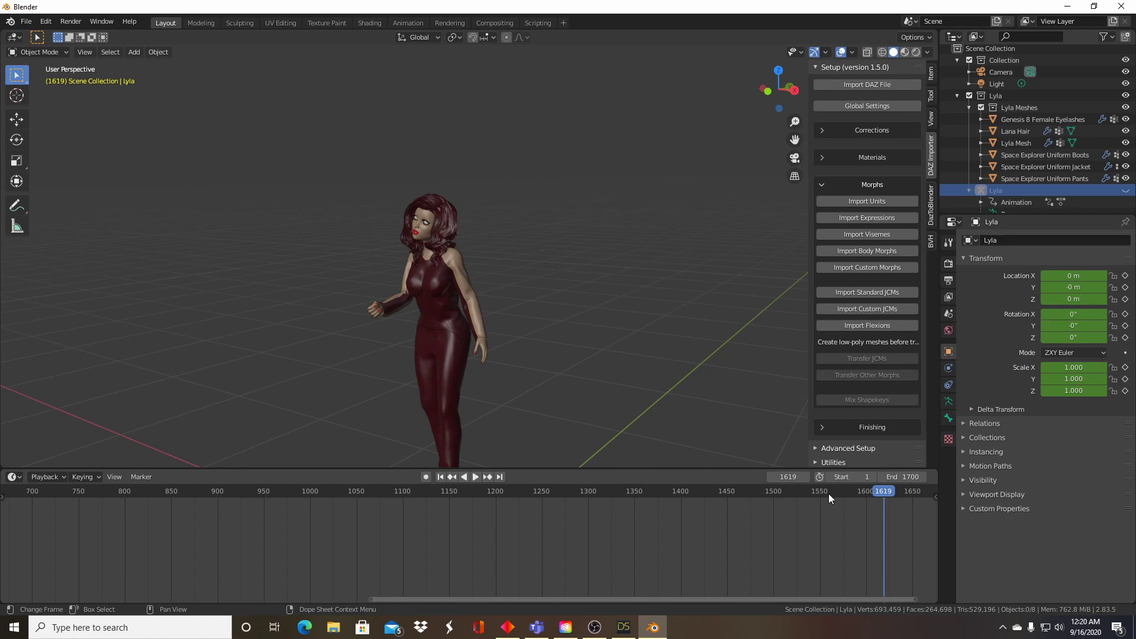
drag(732, 599, 240, 608)
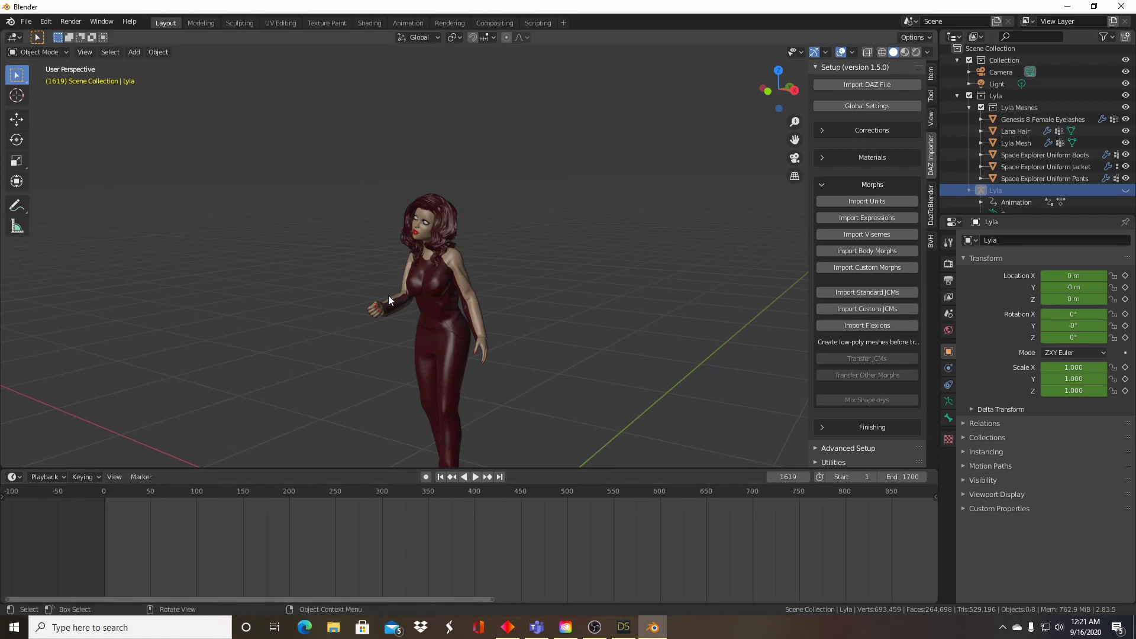